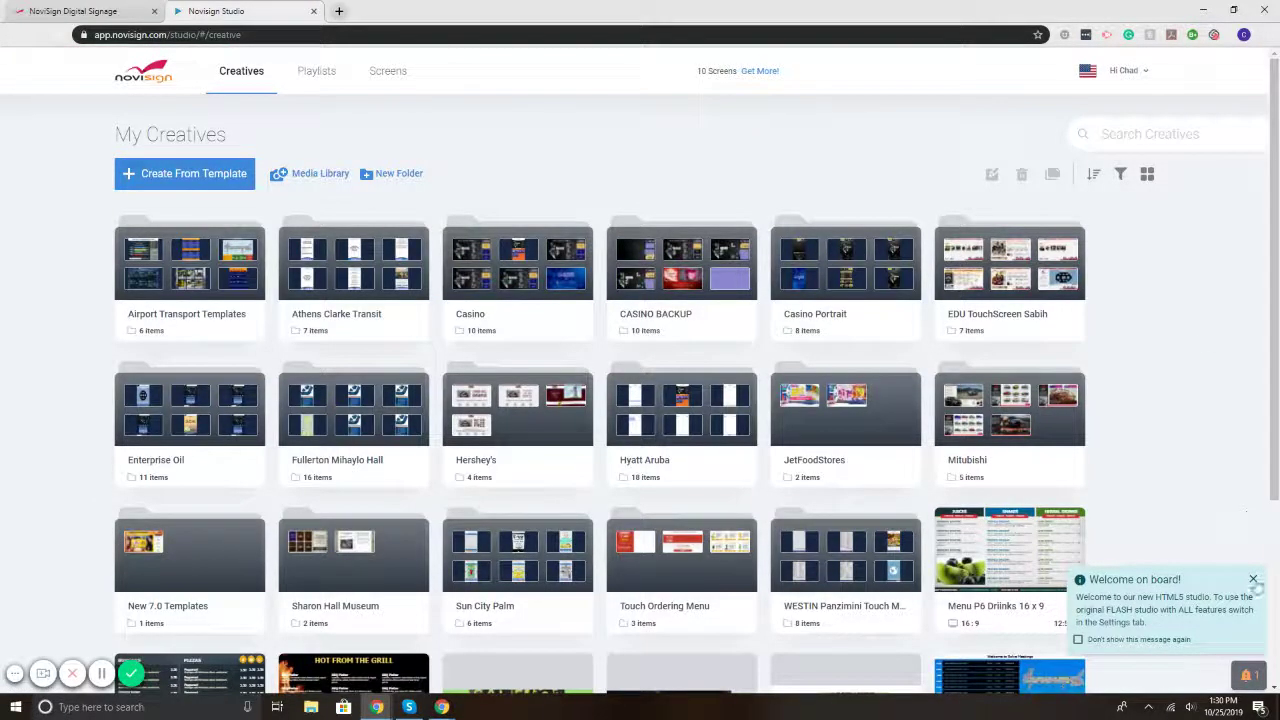
Dismiss the 'Welcome on board!' popup in NoviSign Studio.
click(1253, 581)
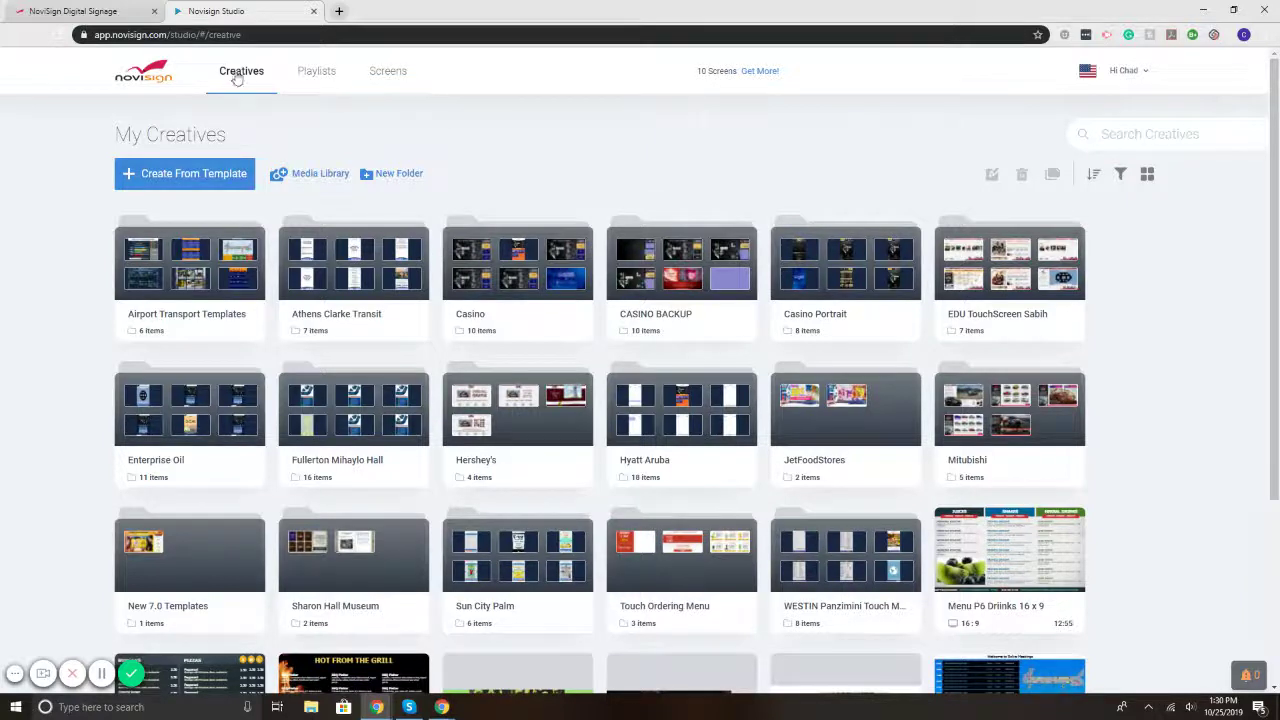
mouse_move(160, 403)
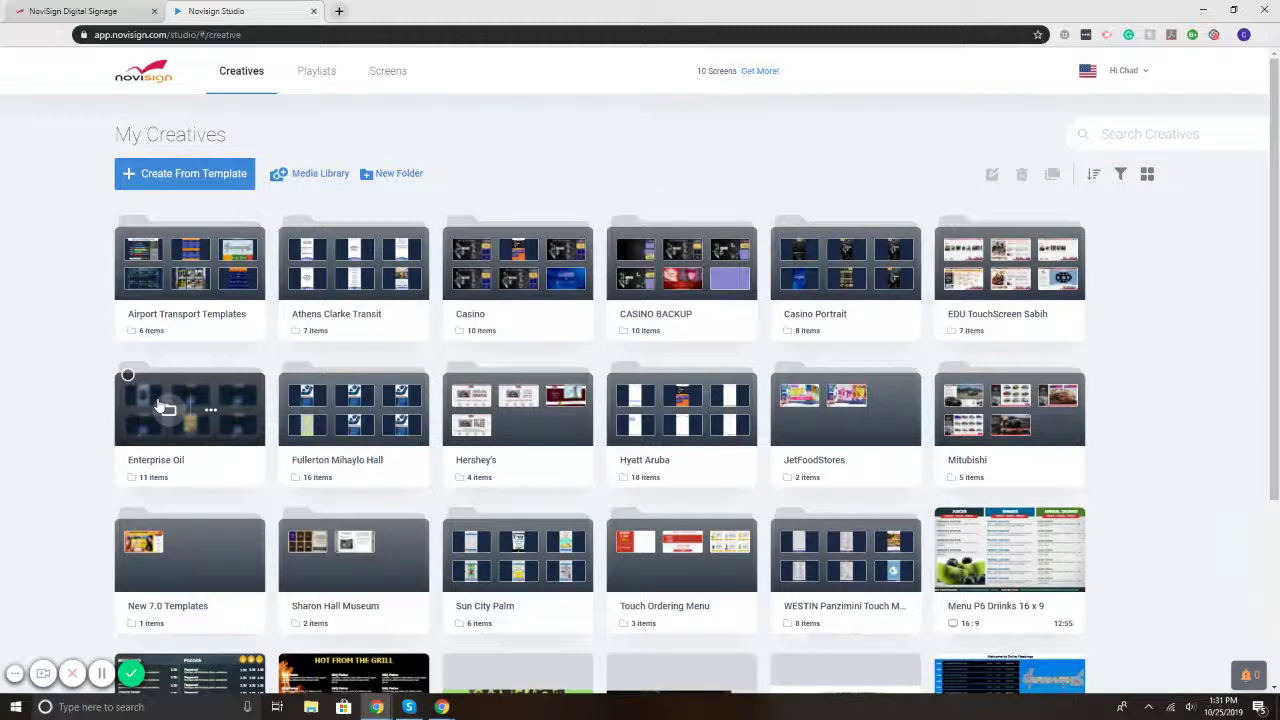
In the Playlists list, delete the EDU, TV 1 and Lobby Sign playlists, confirming each.
click(322, 88)
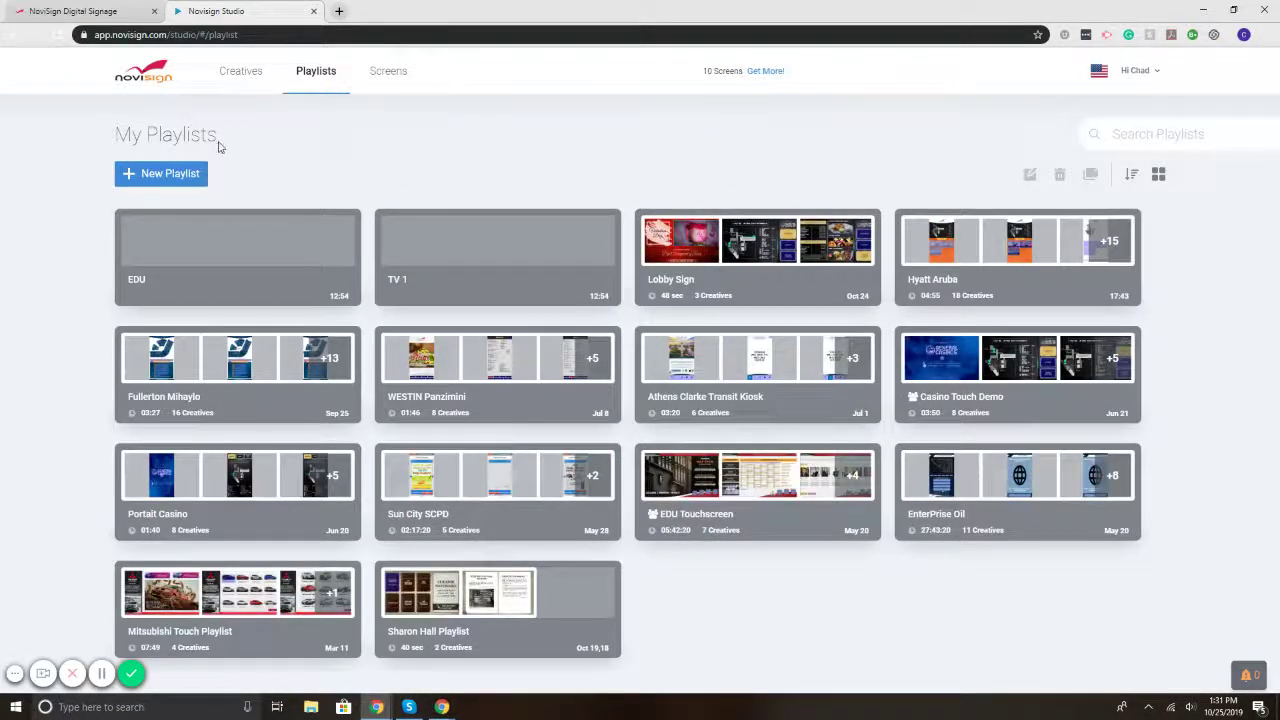
click(266, 249)
click(289, 307)
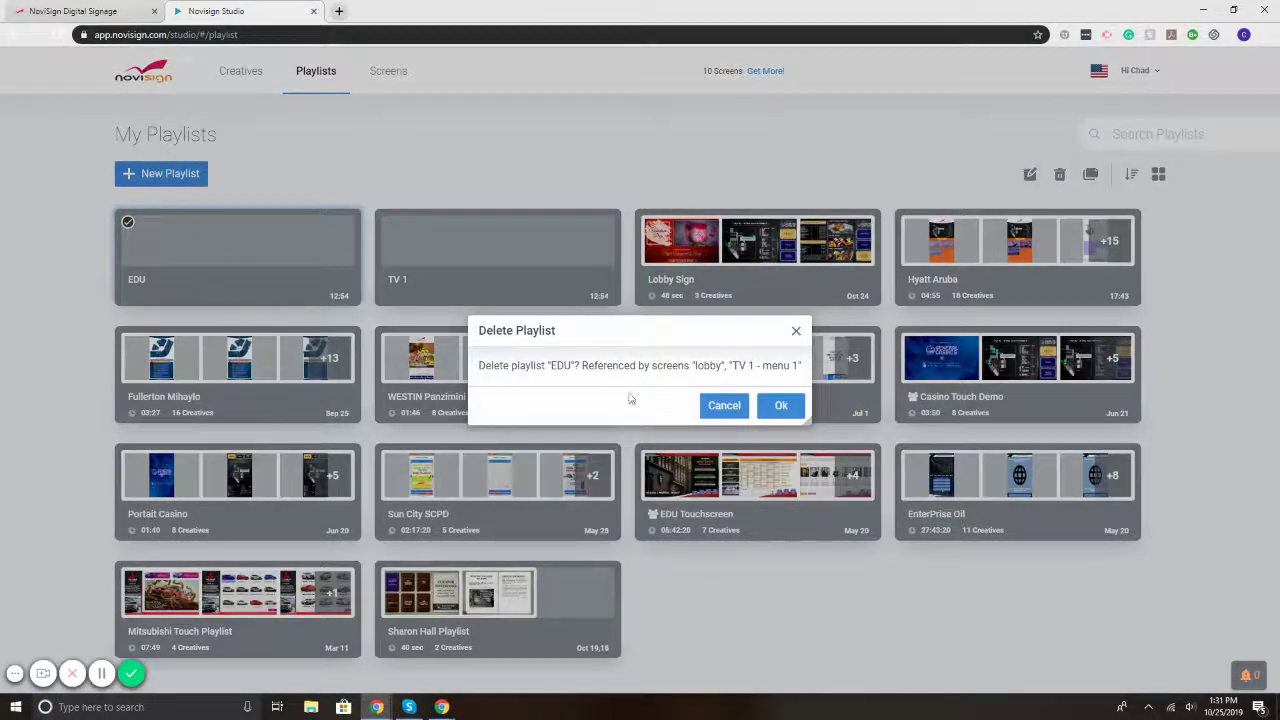
click(780, 405)
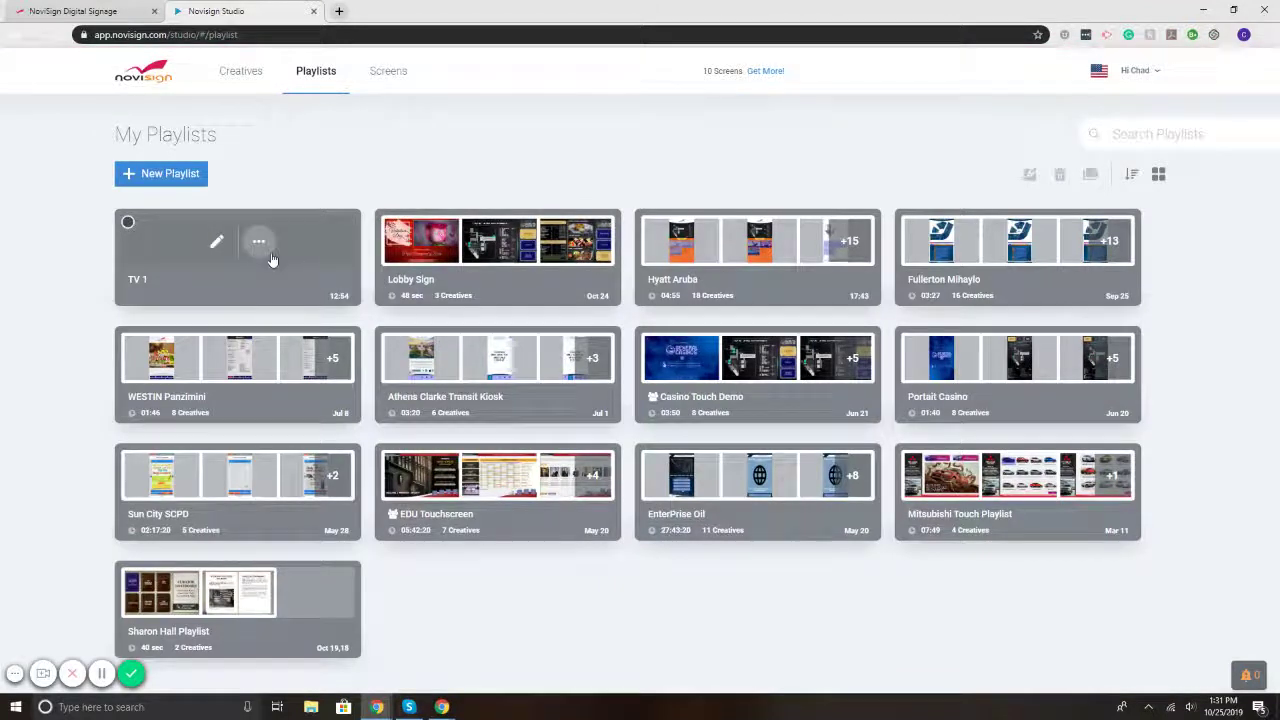
click(265, 248)
click(297, 311)
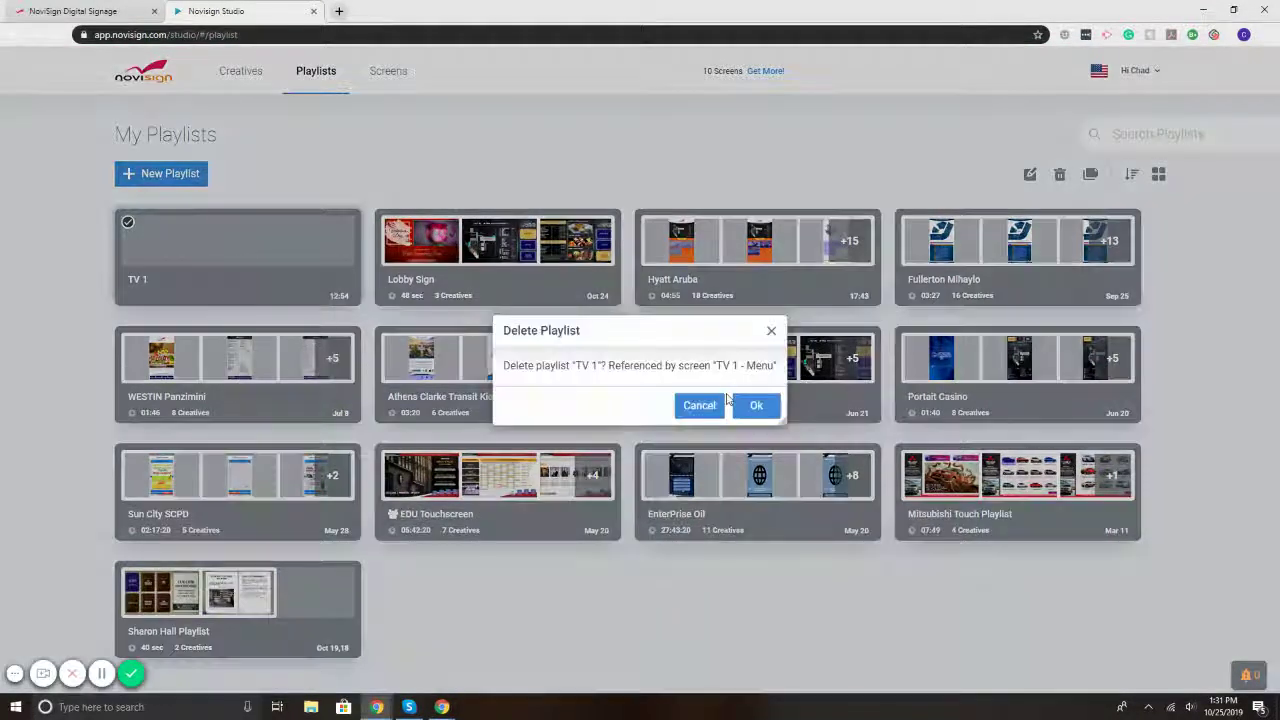
click(754, 405)
click(350, 300)
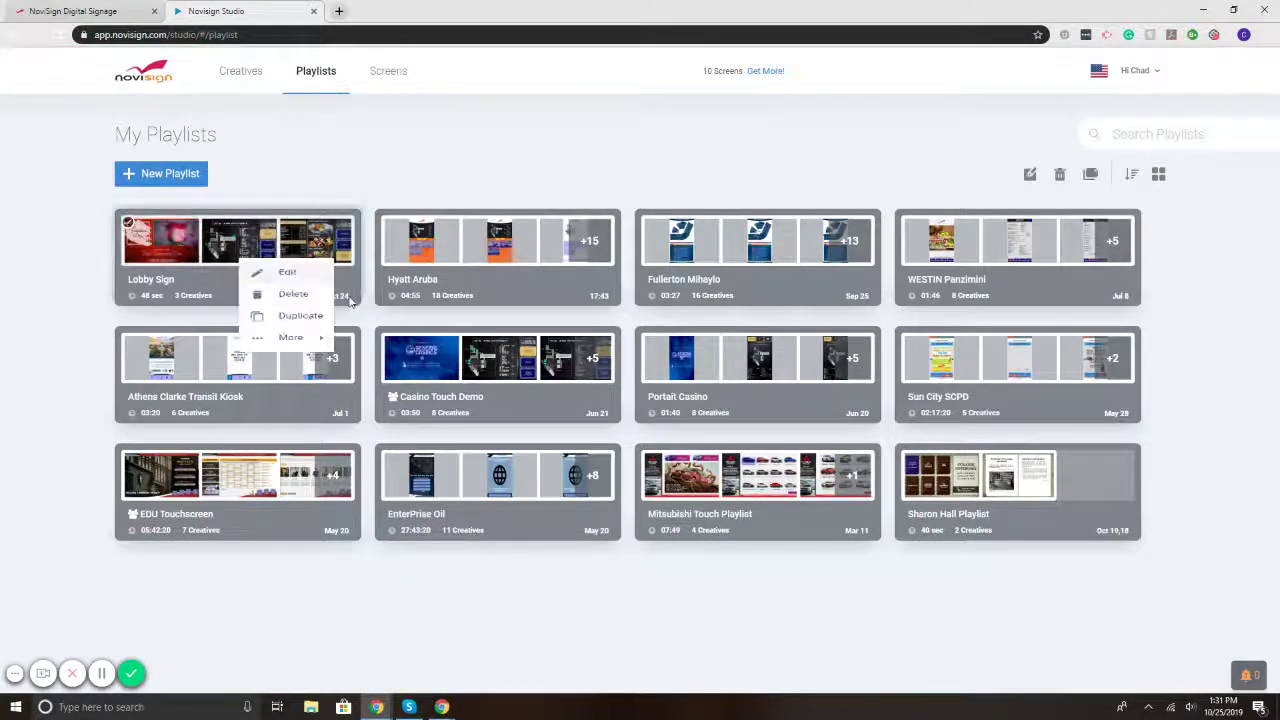
click(293, 294)
click(772, 405)
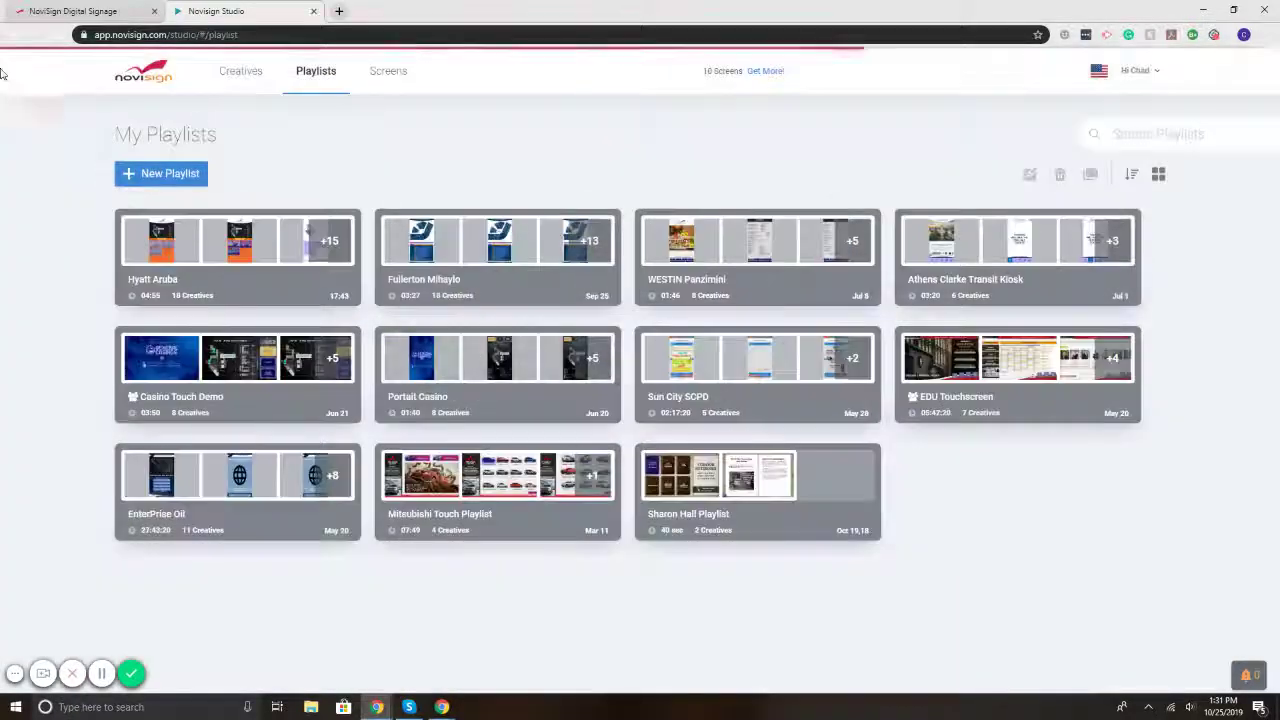
Create a new playlist and rename 'Untitled Playlist' to 'Lobby Screen # 1'.
click(163, 178)
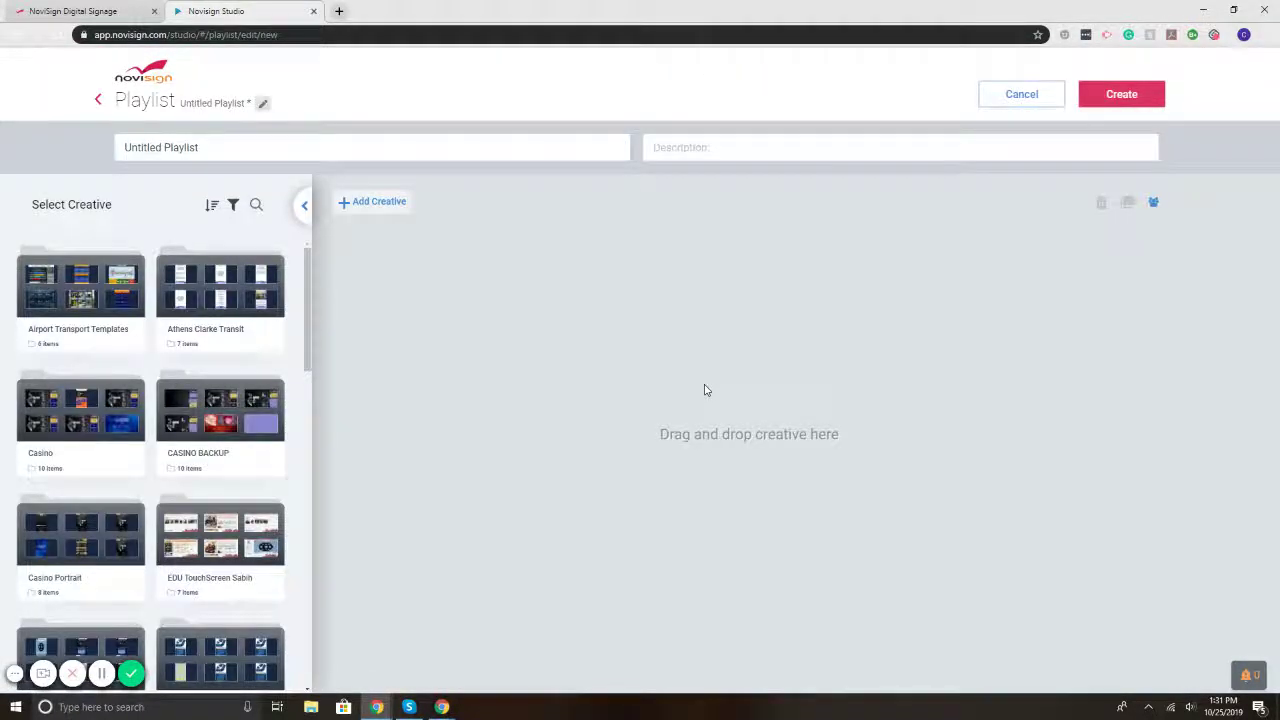
drag(257, 148, 41, 151)
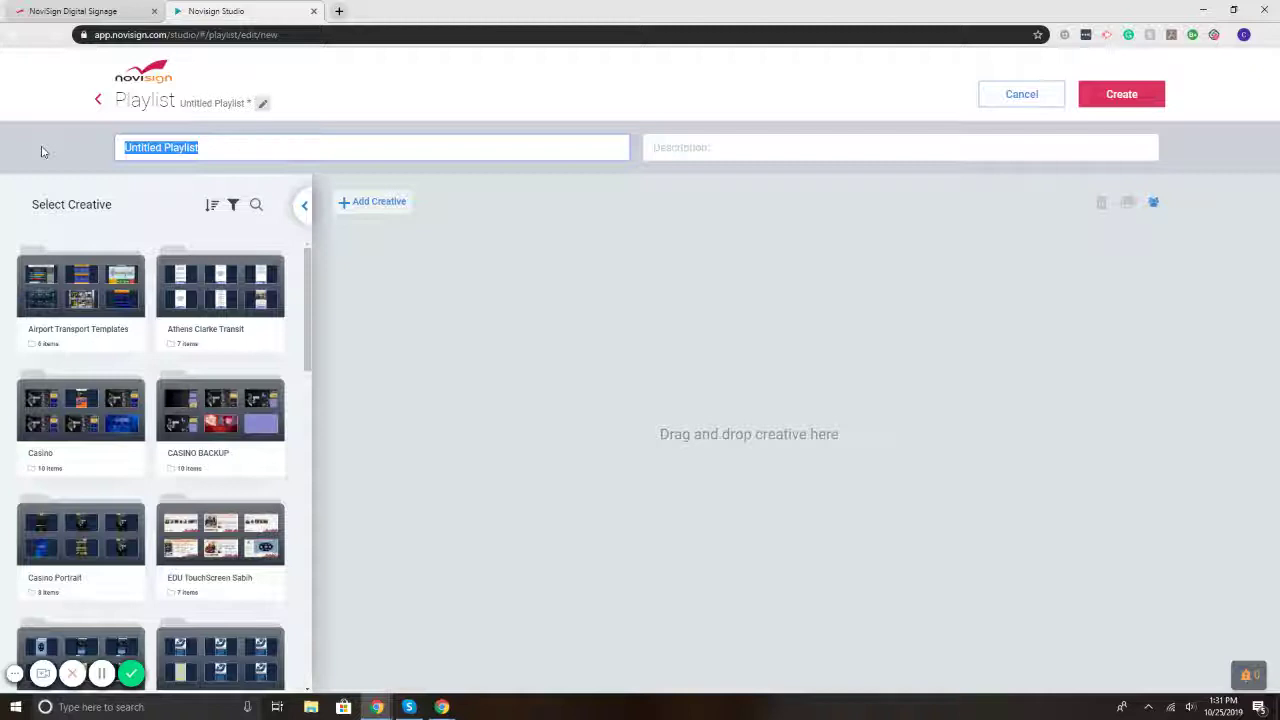
text(Lobb)
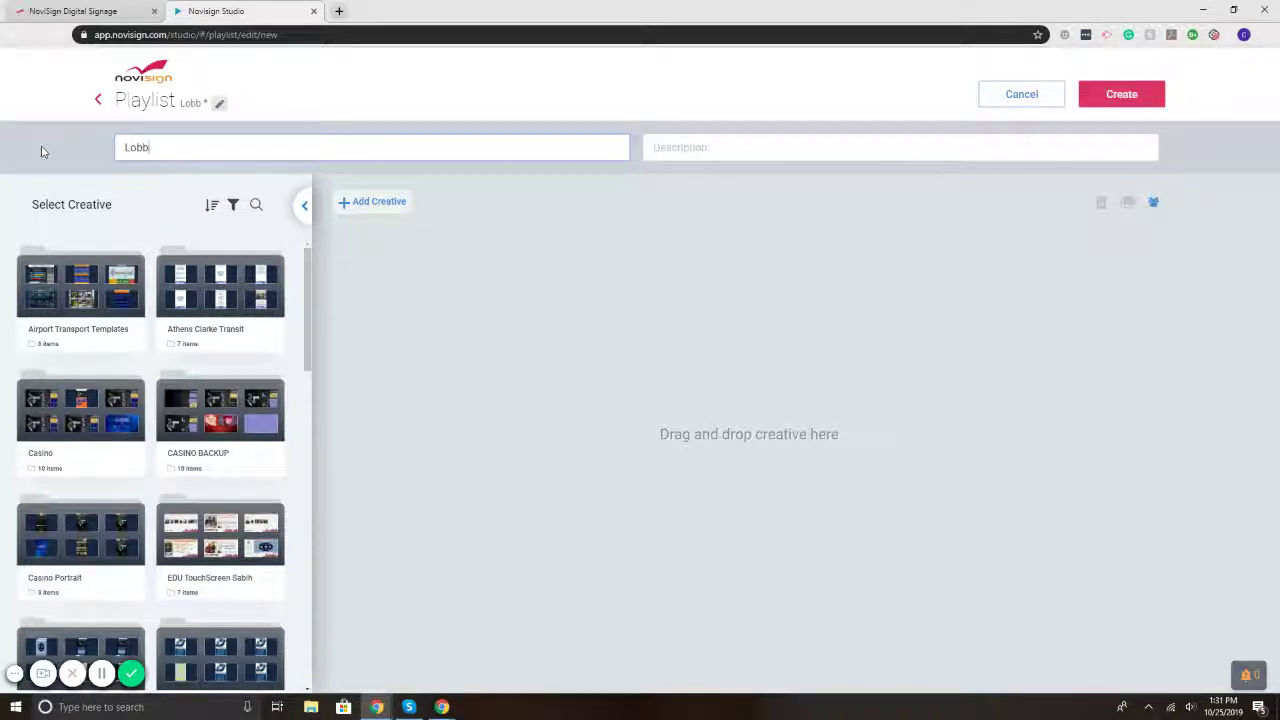
text(y Screen)
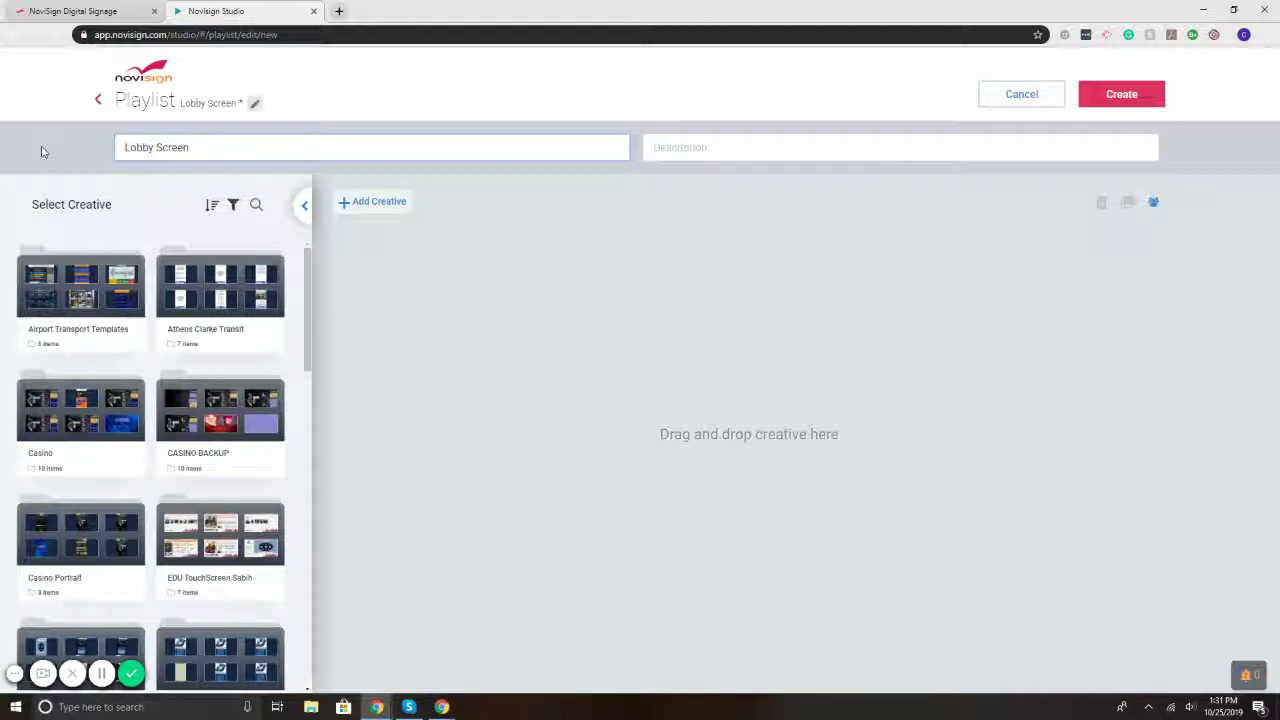
text(# 1)
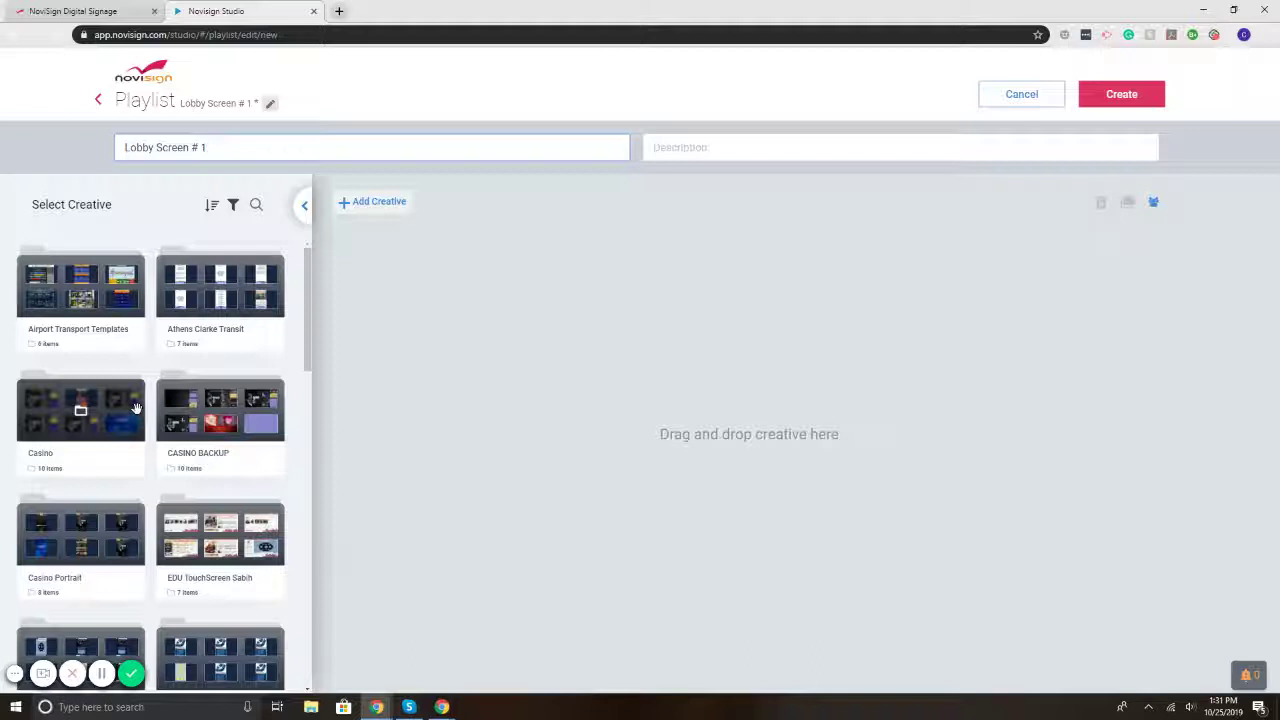
From the EDU TouchScreen folder, add 2 Schedule, 5 Website and 4 Programs.
scroll(135, 412, down, 2)
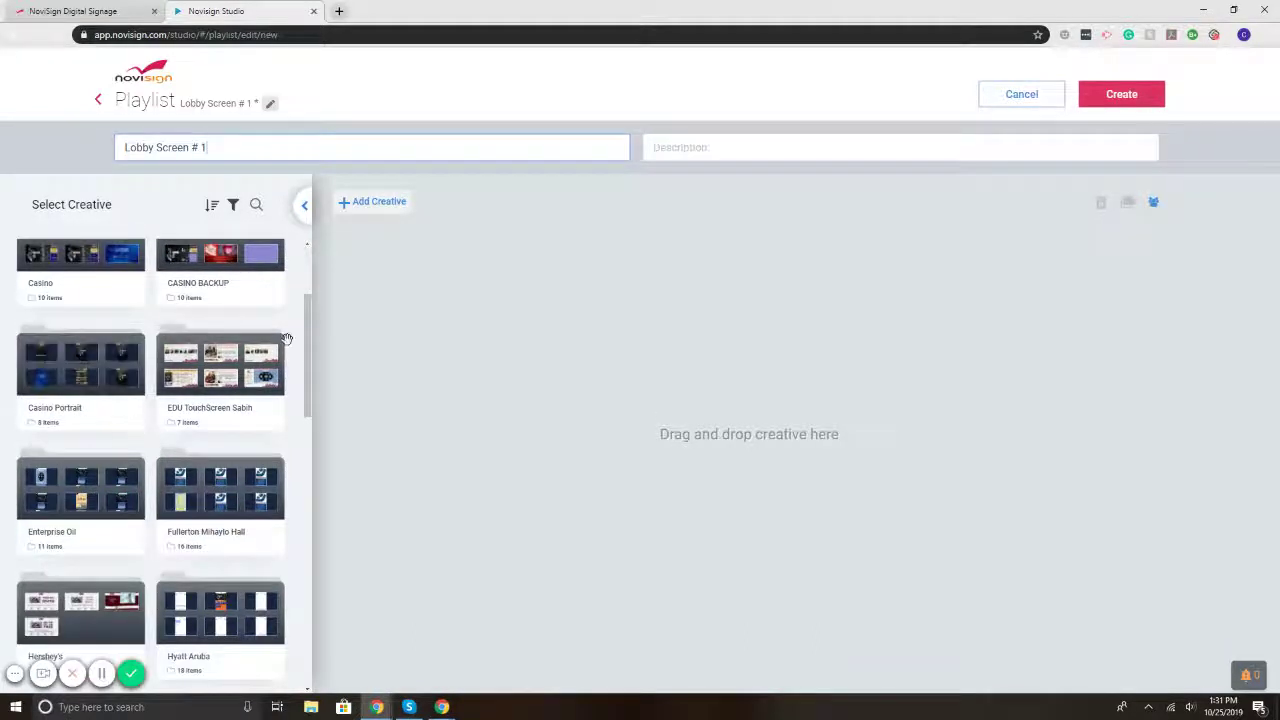
click(222, 375)
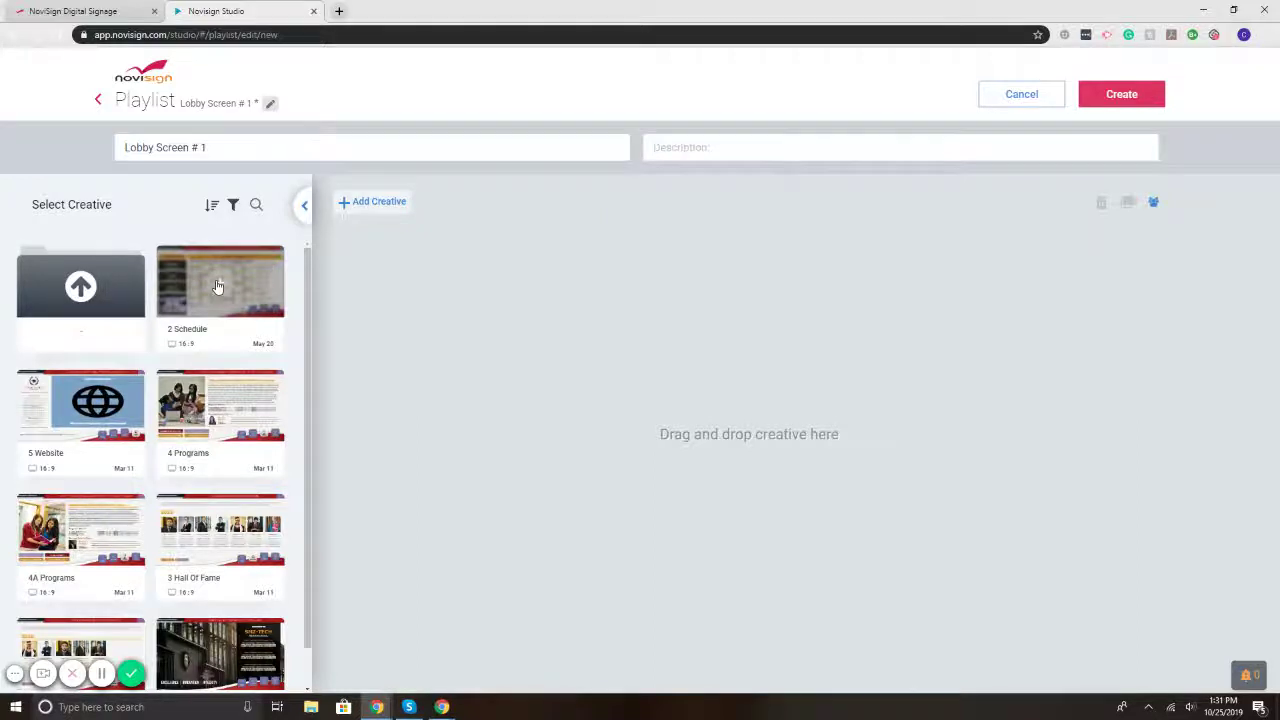
click(218, 287)
click(85, 450)
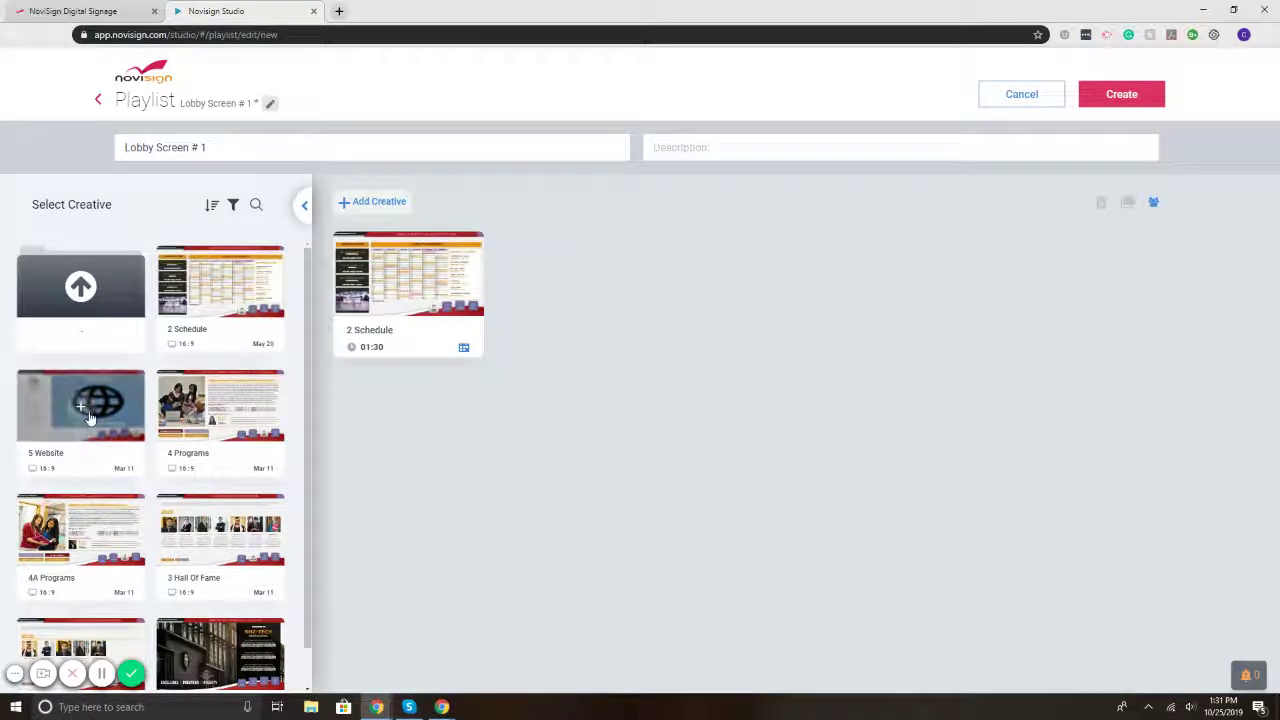
click(214, 414)
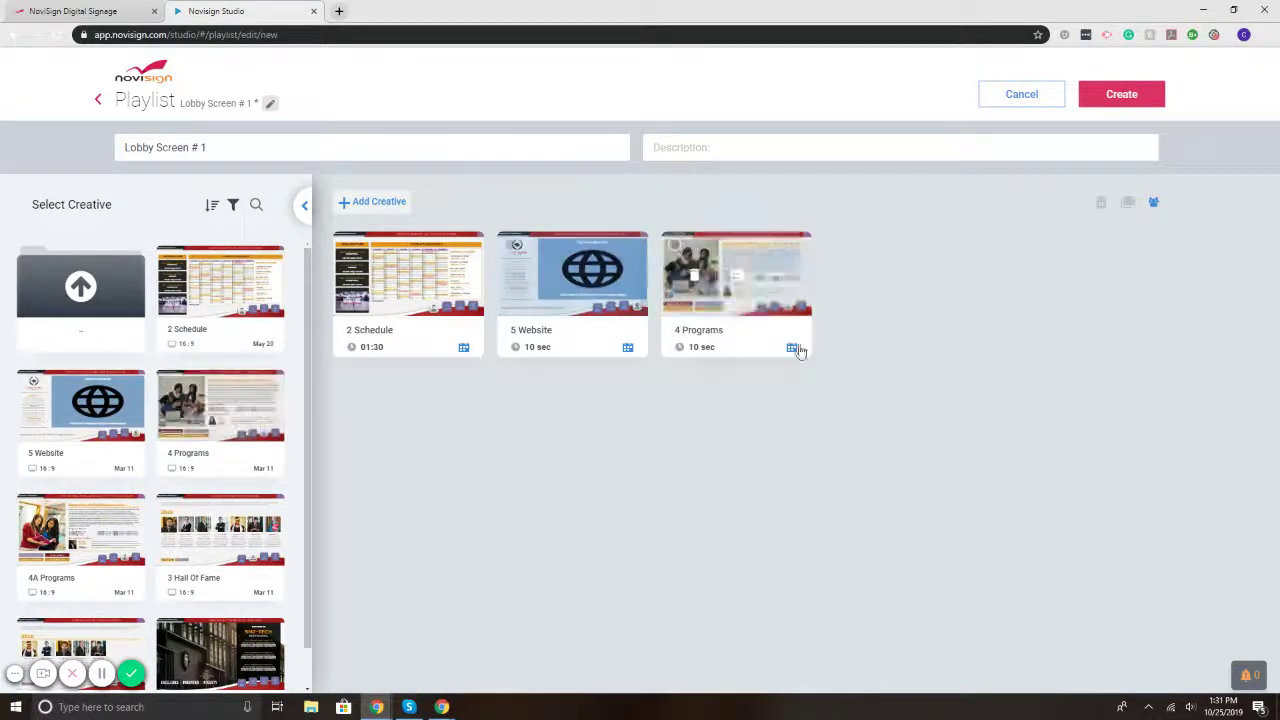
Set durations: 2 Schedule 10 sec, 5 Website 5 sec, 4 Programs 15 sec.
click(371, 350)
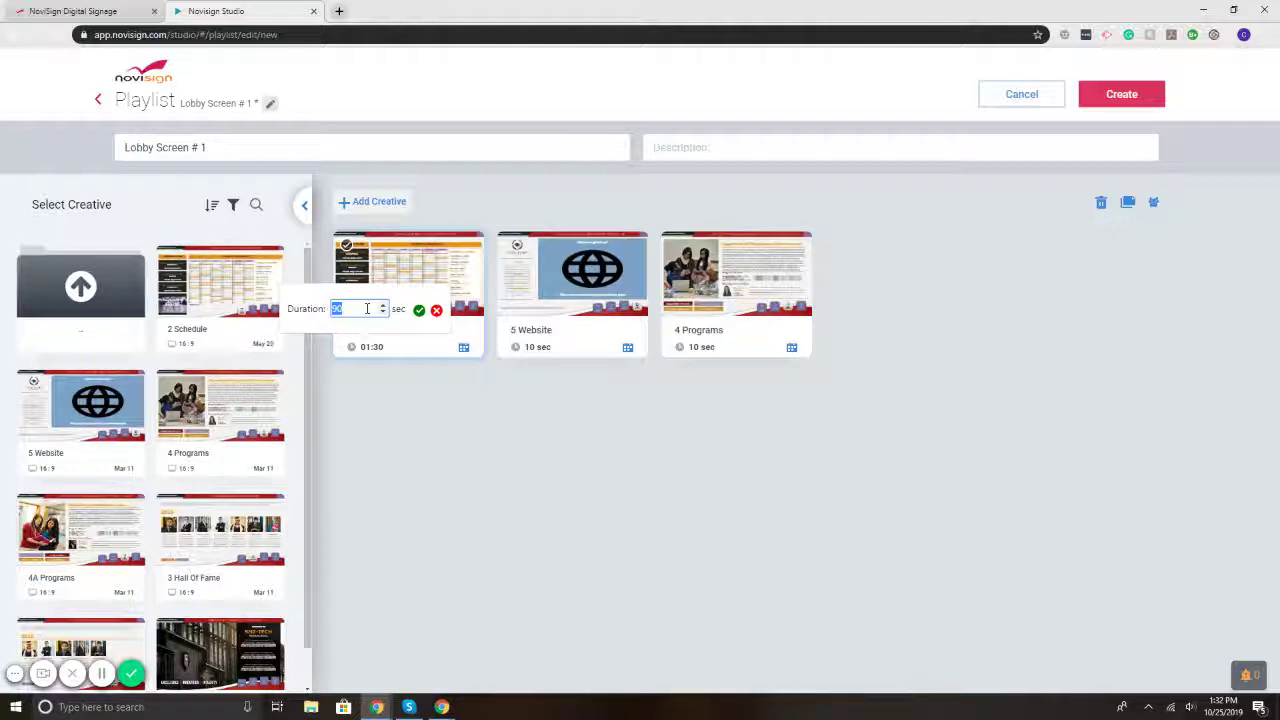
text(10)
click(419, 311)
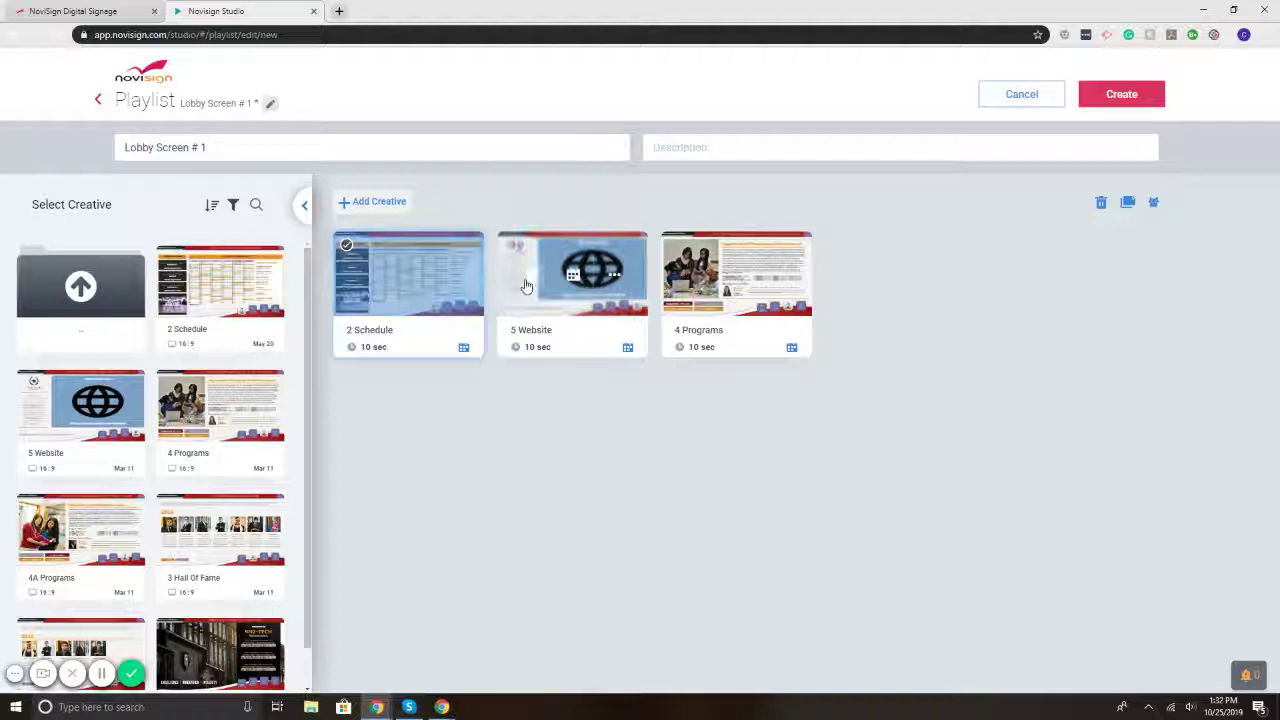
click(546, 348)
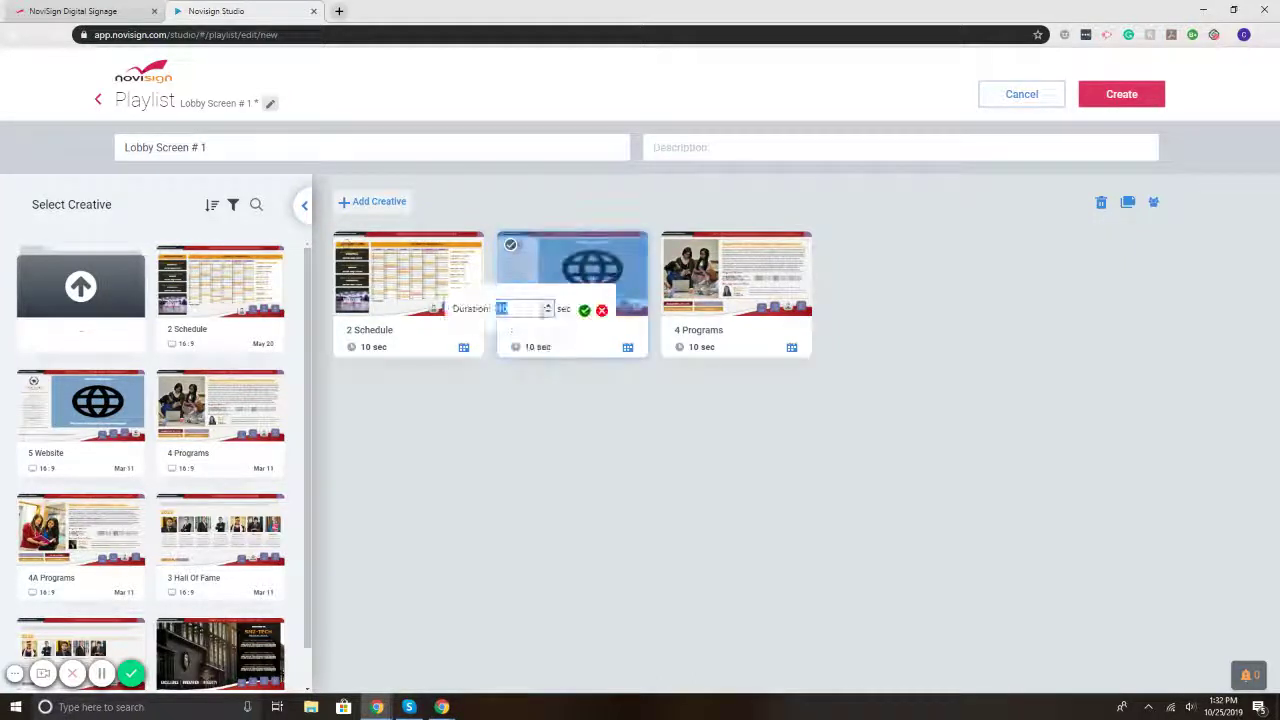
text(5)
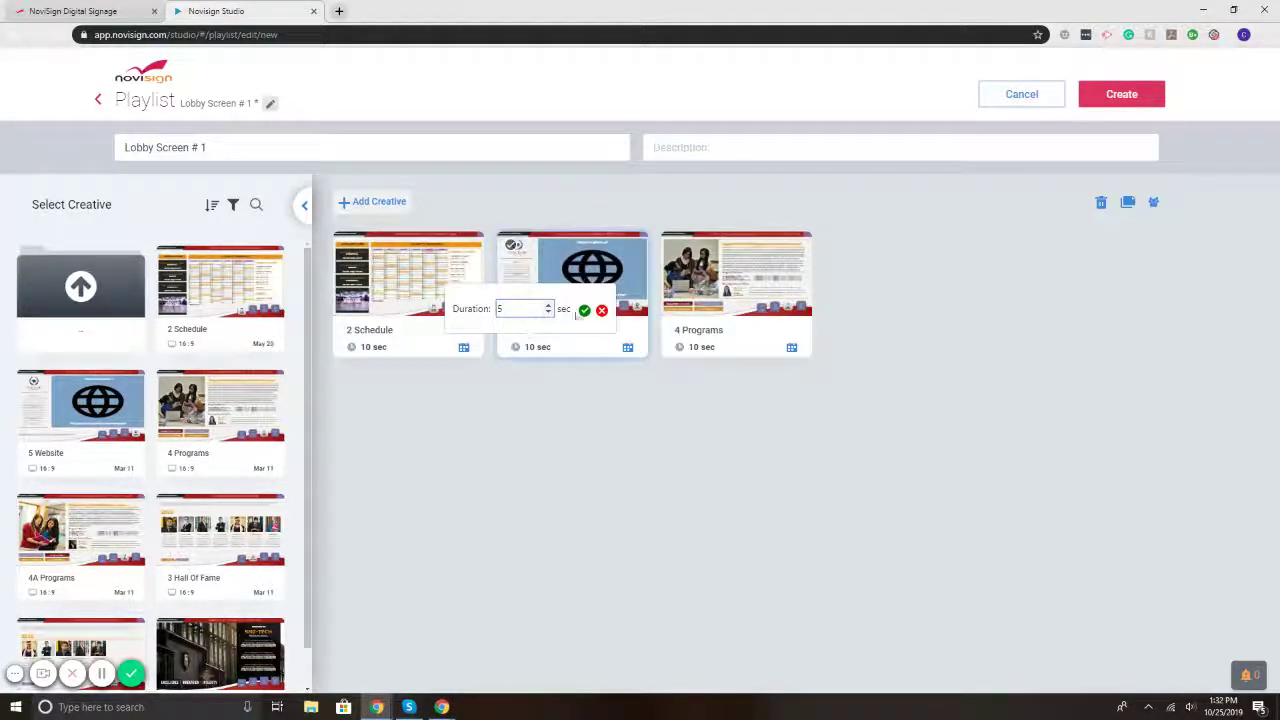
click(584, 310)
click(695, 347)
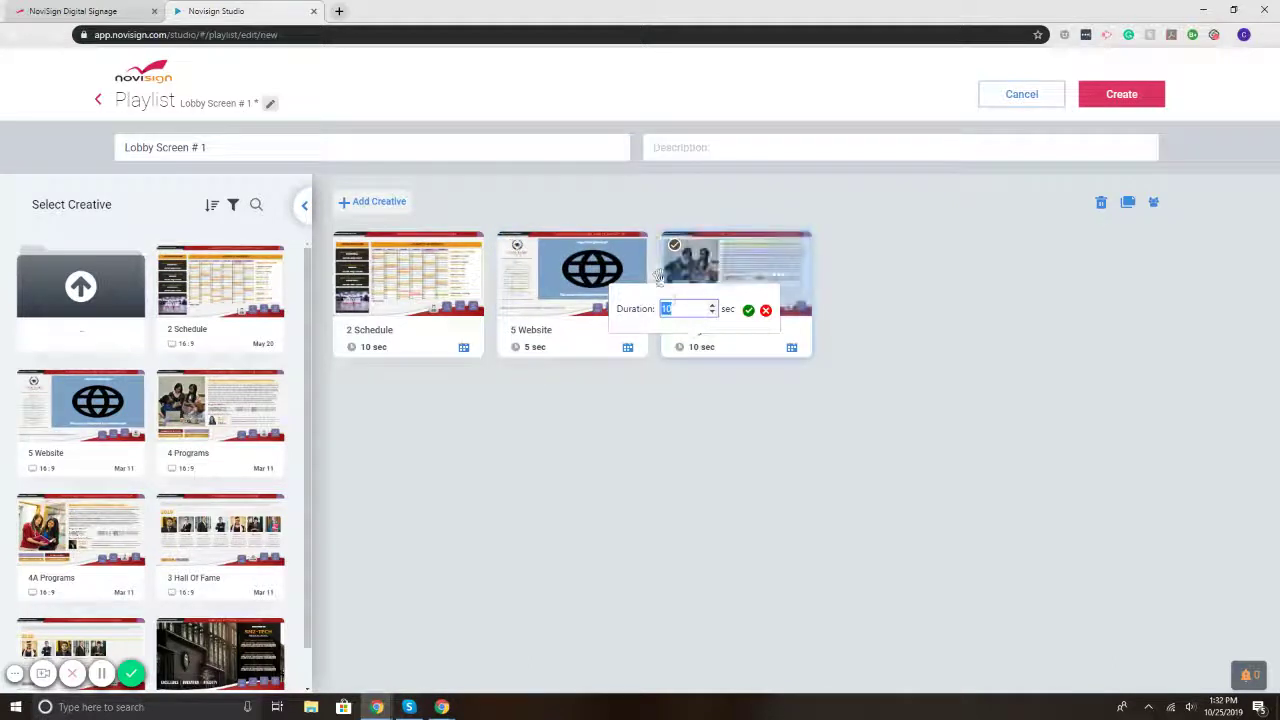
text(15)
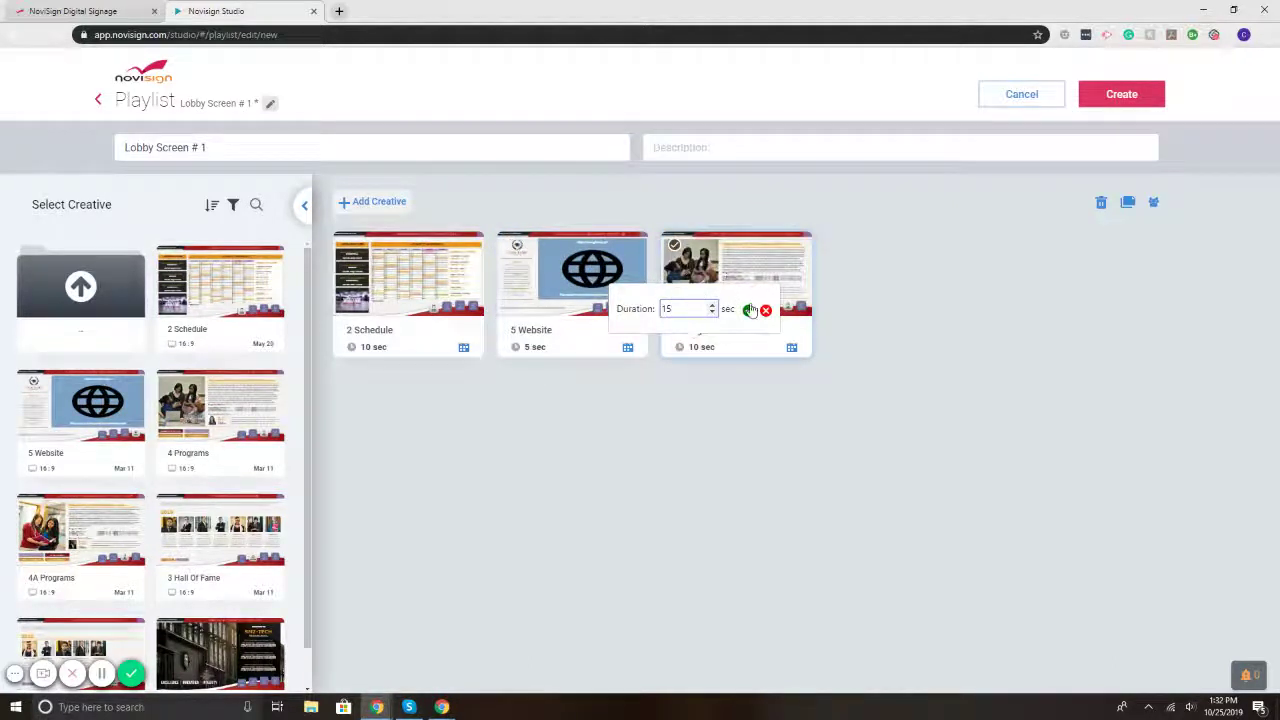
click(750, 311)
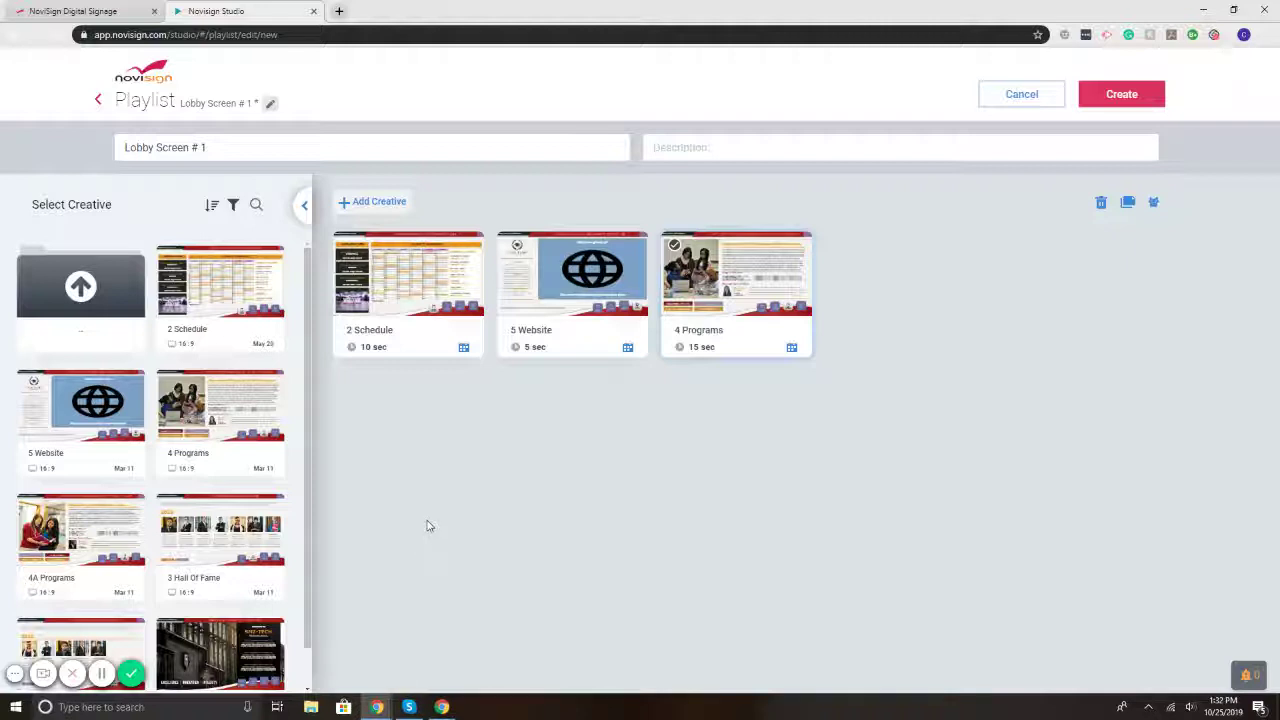
Drag the cards into the order 4 Programs, 5 Website, 2 Schedule.
mouse_move(415, 288)
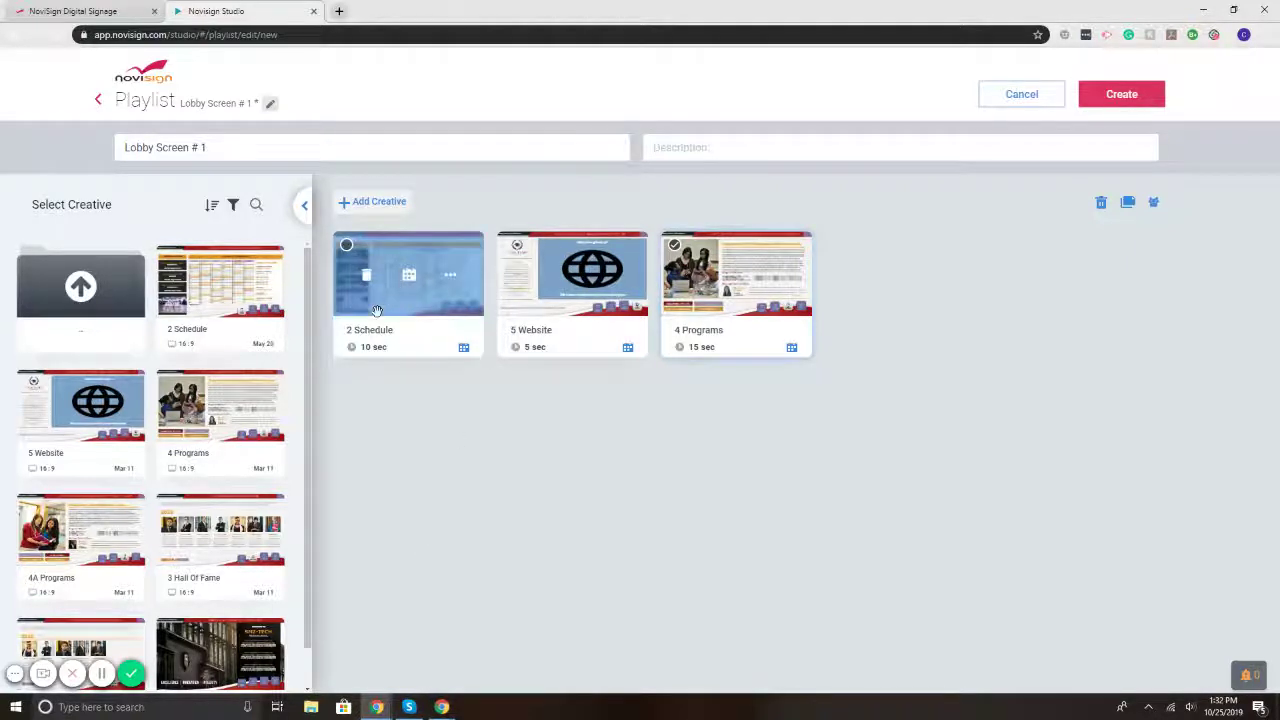
mouse_move(378, 316)
mouse_down()
mouse_move(570, 316)
mouse_move(657, 299)
mouse_up()
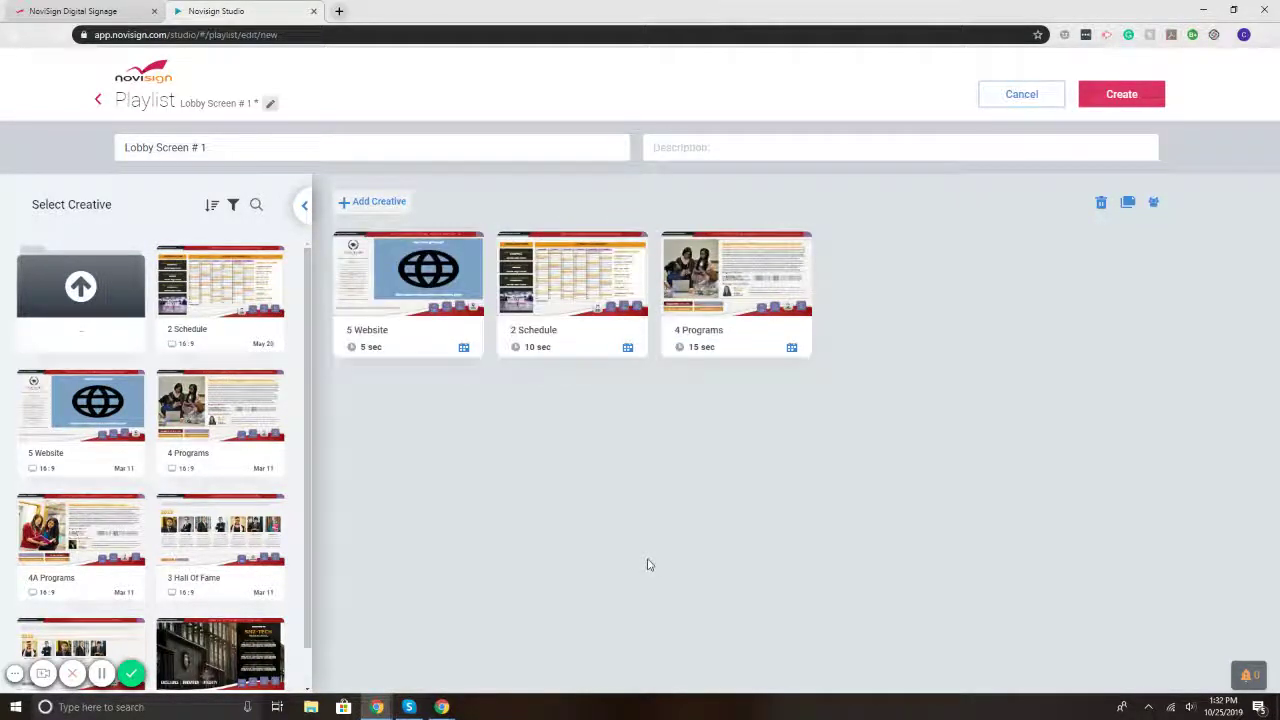
mouse_move(744, 297)
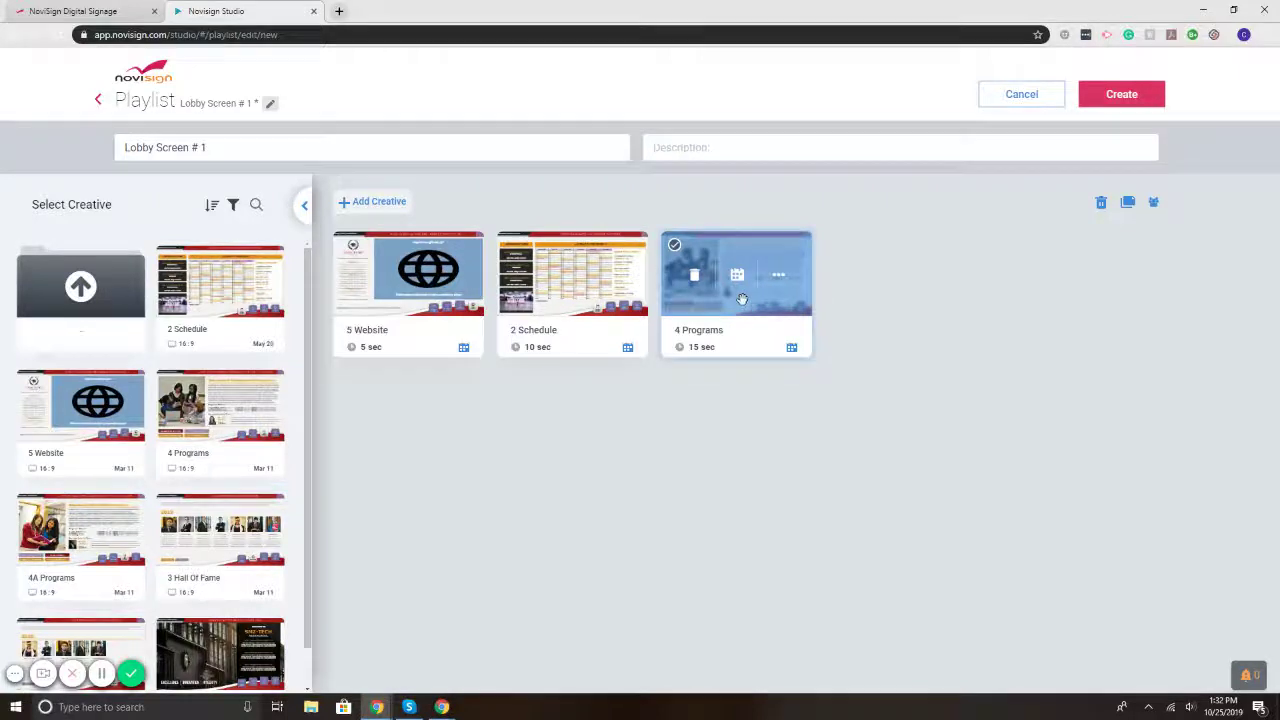
drag(742, 299, 350, 298)
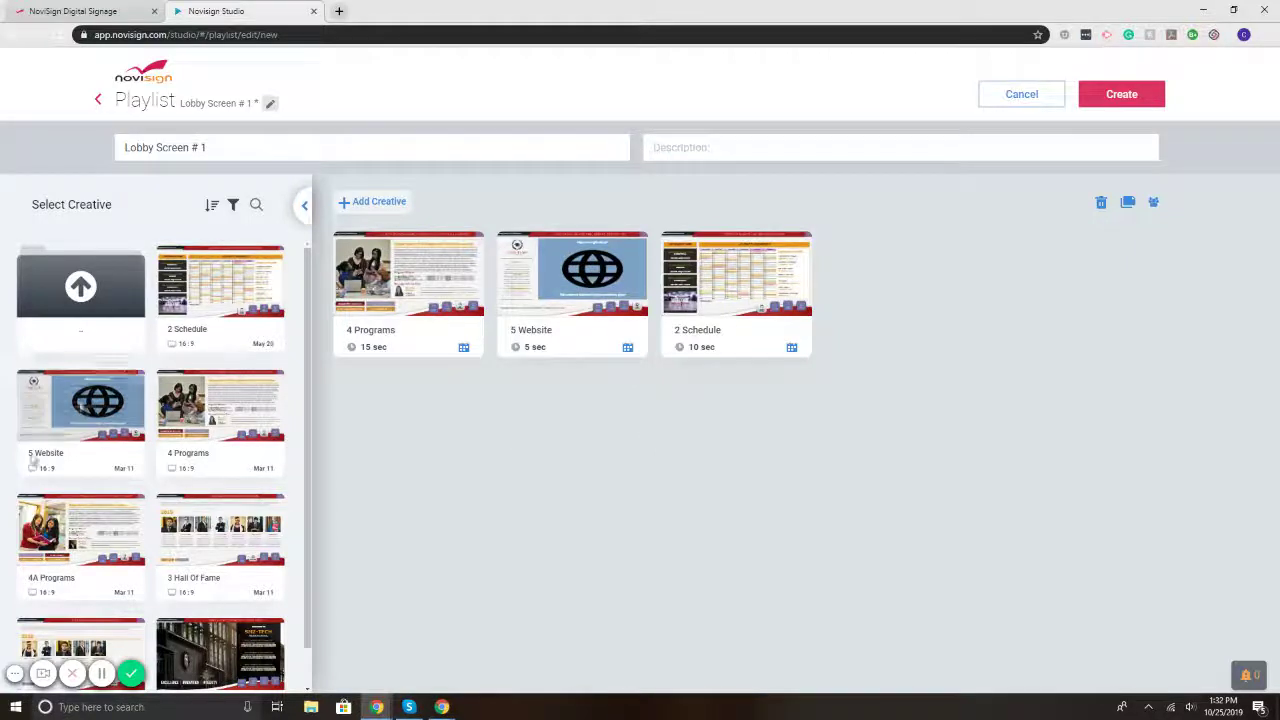
scroll(160, 545, down, 1)
Add the 1 Homescreen creative to the playlist and open its schedule settings.
click(212, 617)
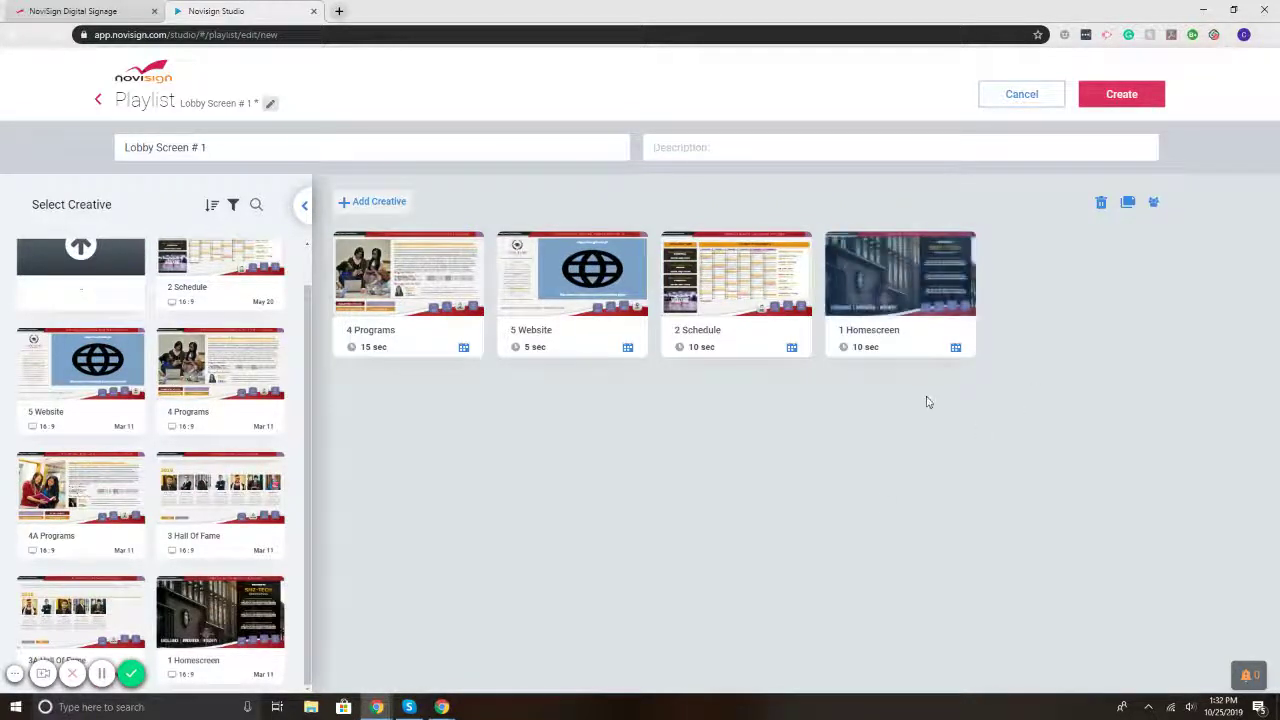
mouse_move(900, 285)
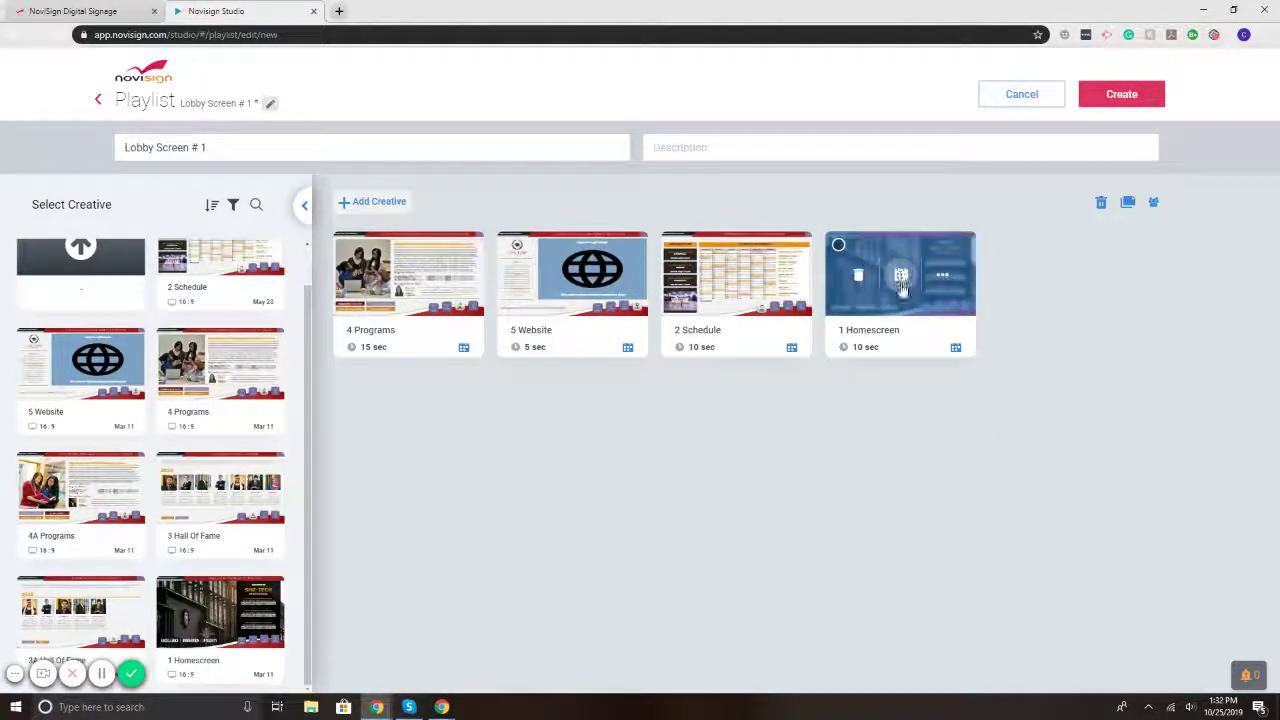
click(901, 284)
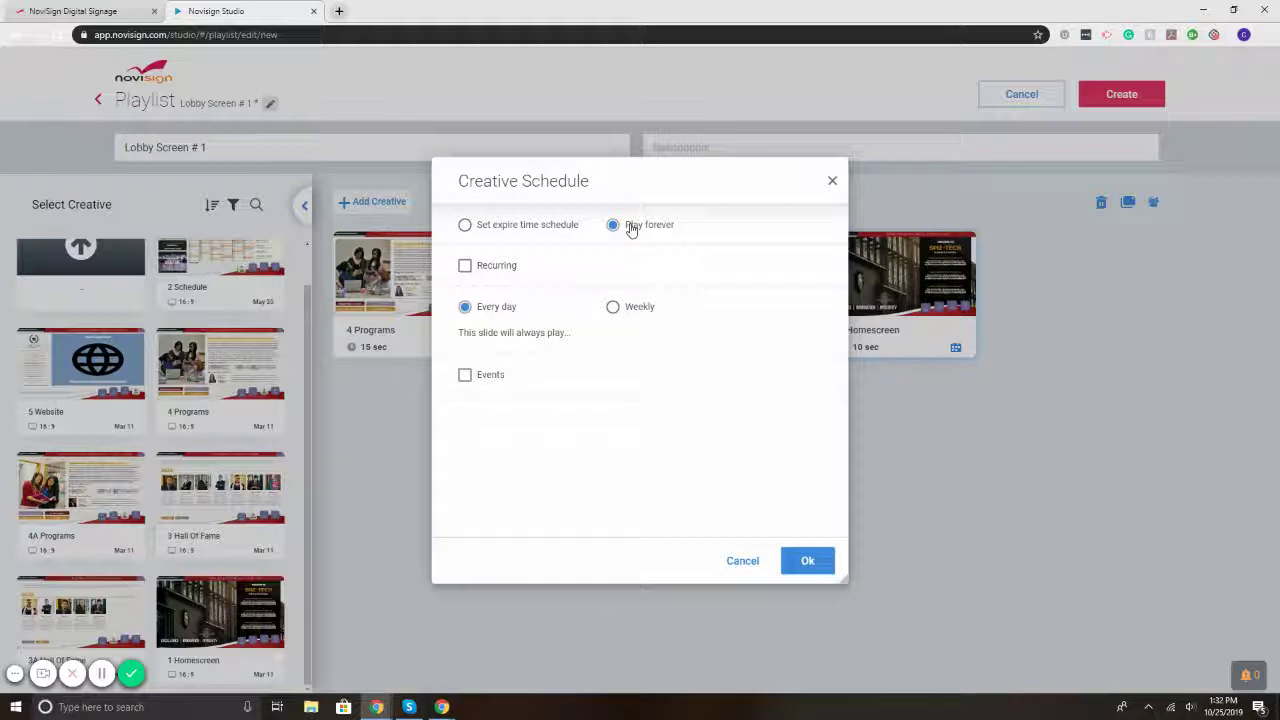
Schedule 1 Homescreen to recur weekly on Monday and Friday, 09:00 to 10:00.
click(466, 267)
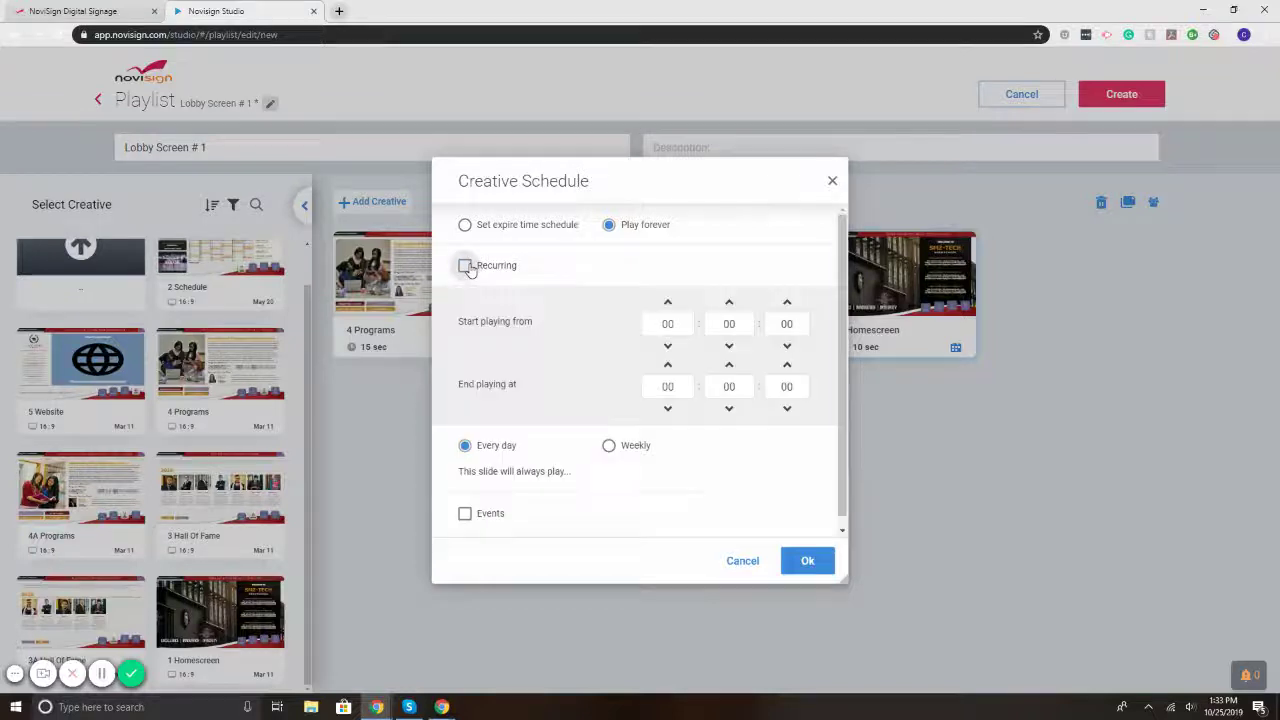
click(663, 322)
text(0)
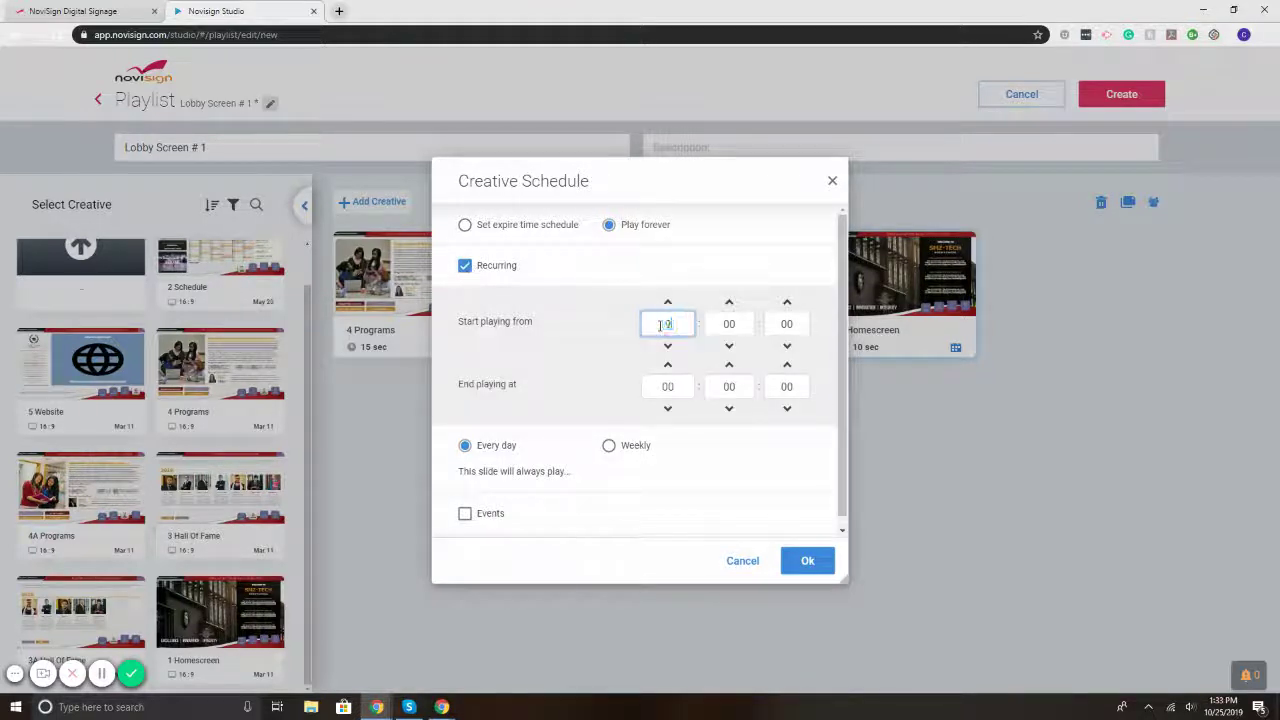
text(9)
click(648, 388)
text(10)
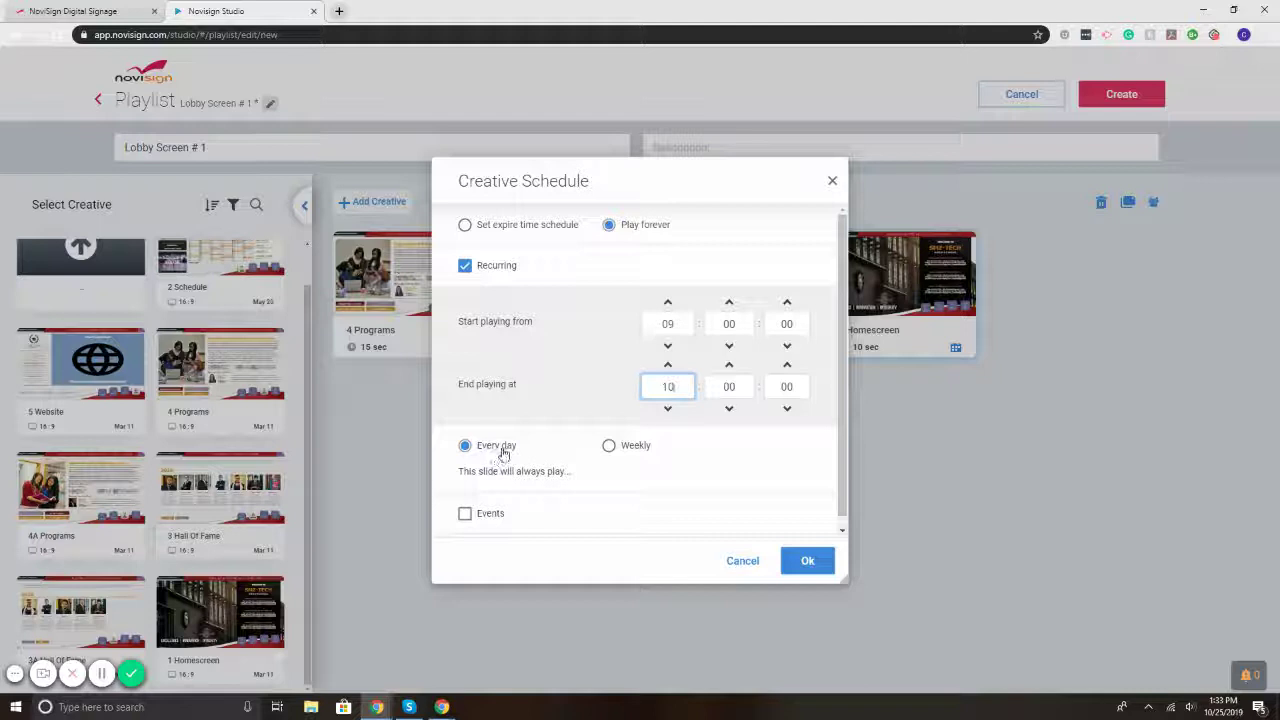
click(644, 450)
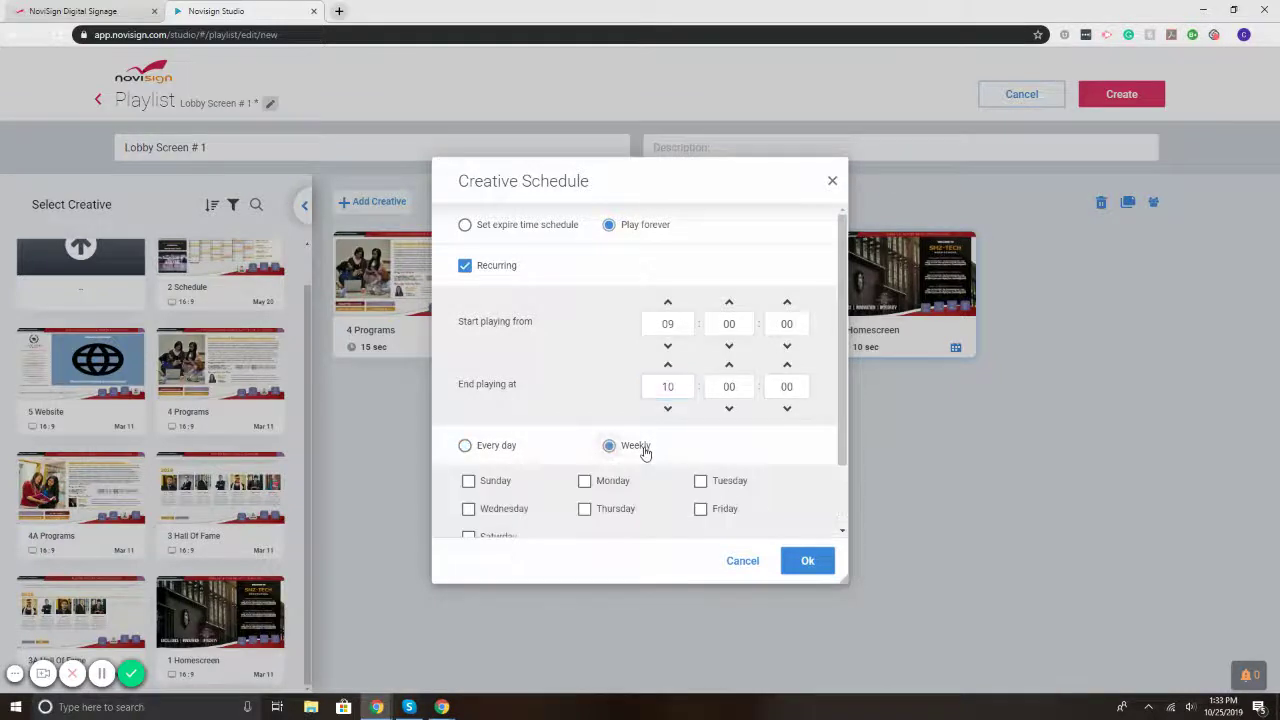
click(702, 510)
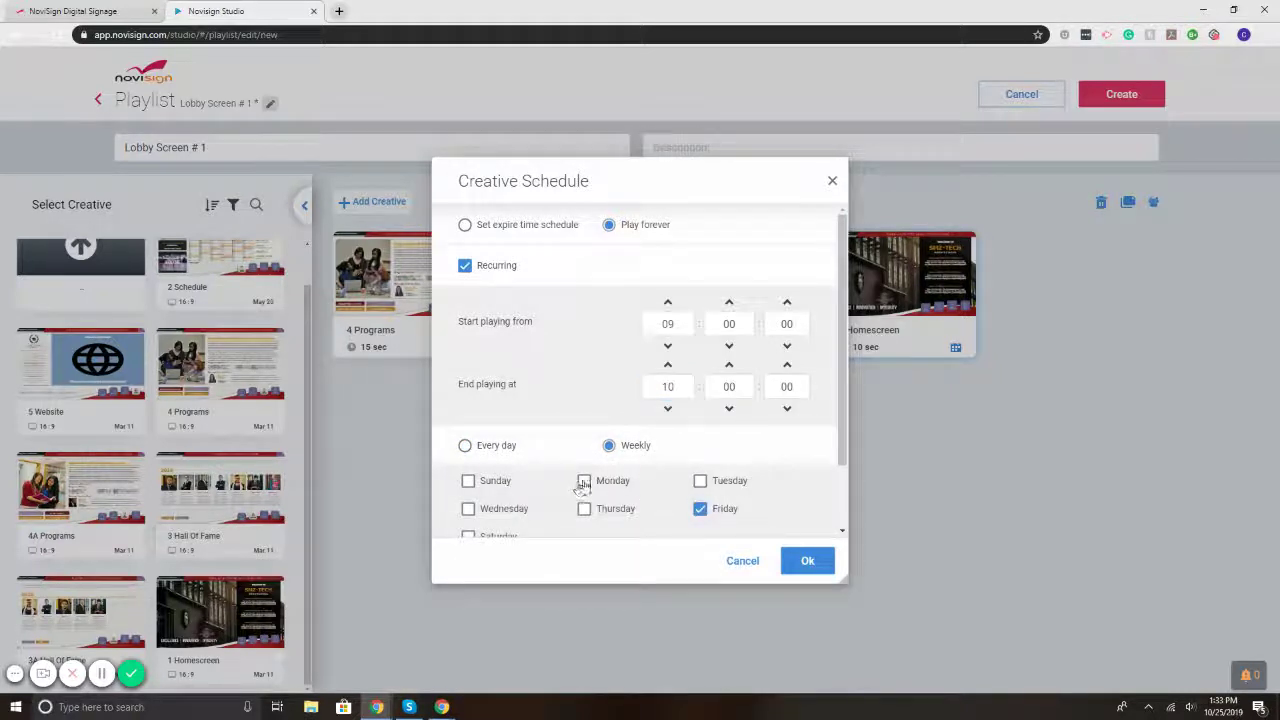
click(584, 481)
Switch 1 Homescreen to a non-recurring expire-time schedule starting 8 Nov 2019 at 11:00.
click(466, 266)
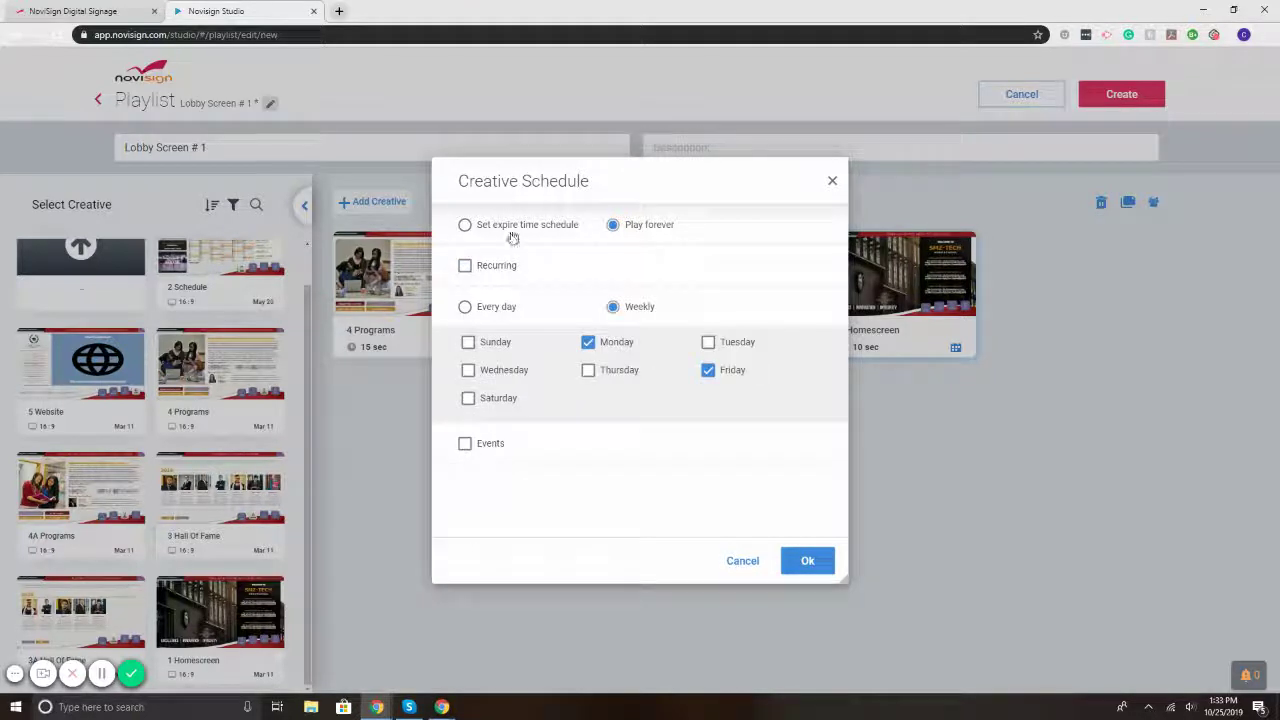
click(511, 232)
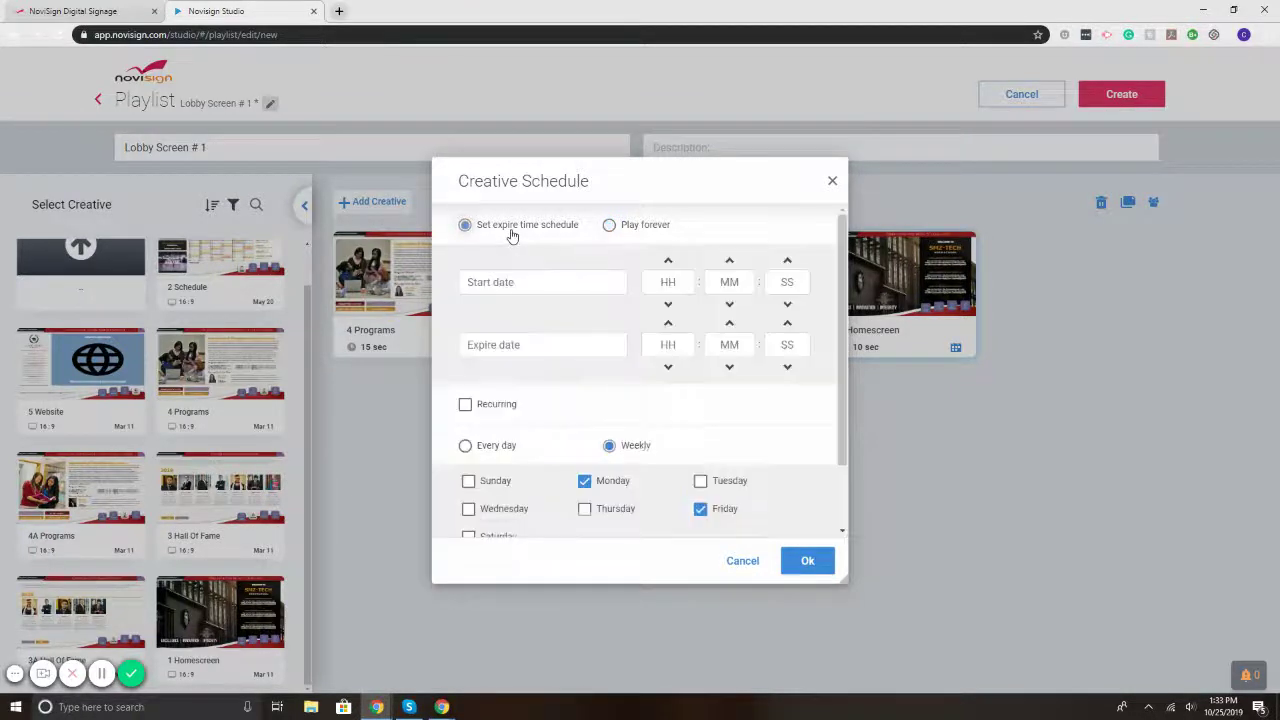
click(509, 281)
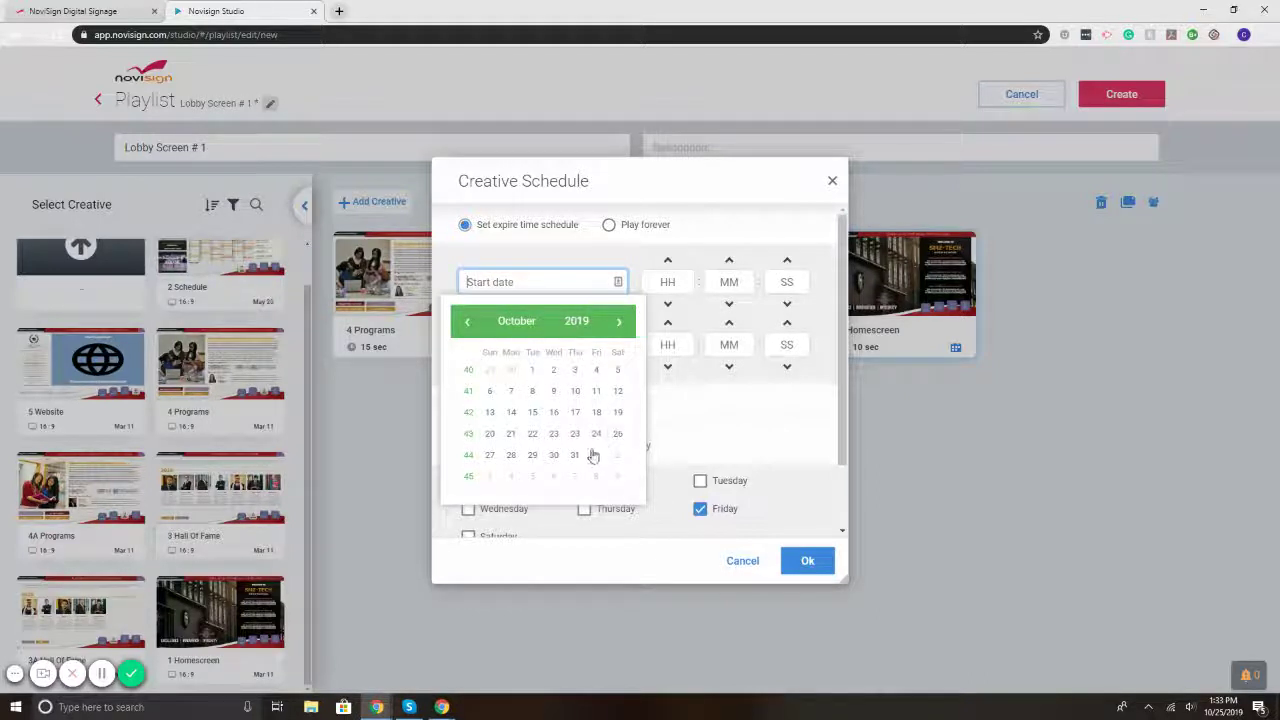
click(619, 322)
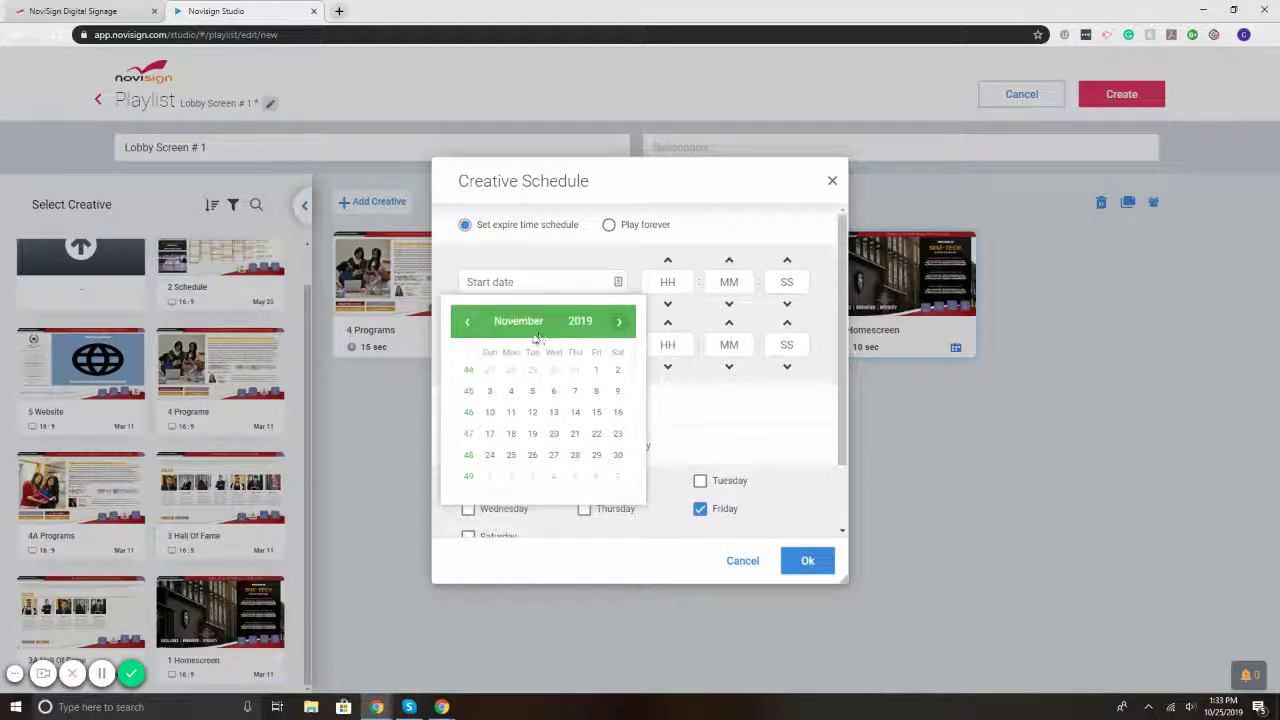
click(598, 392)
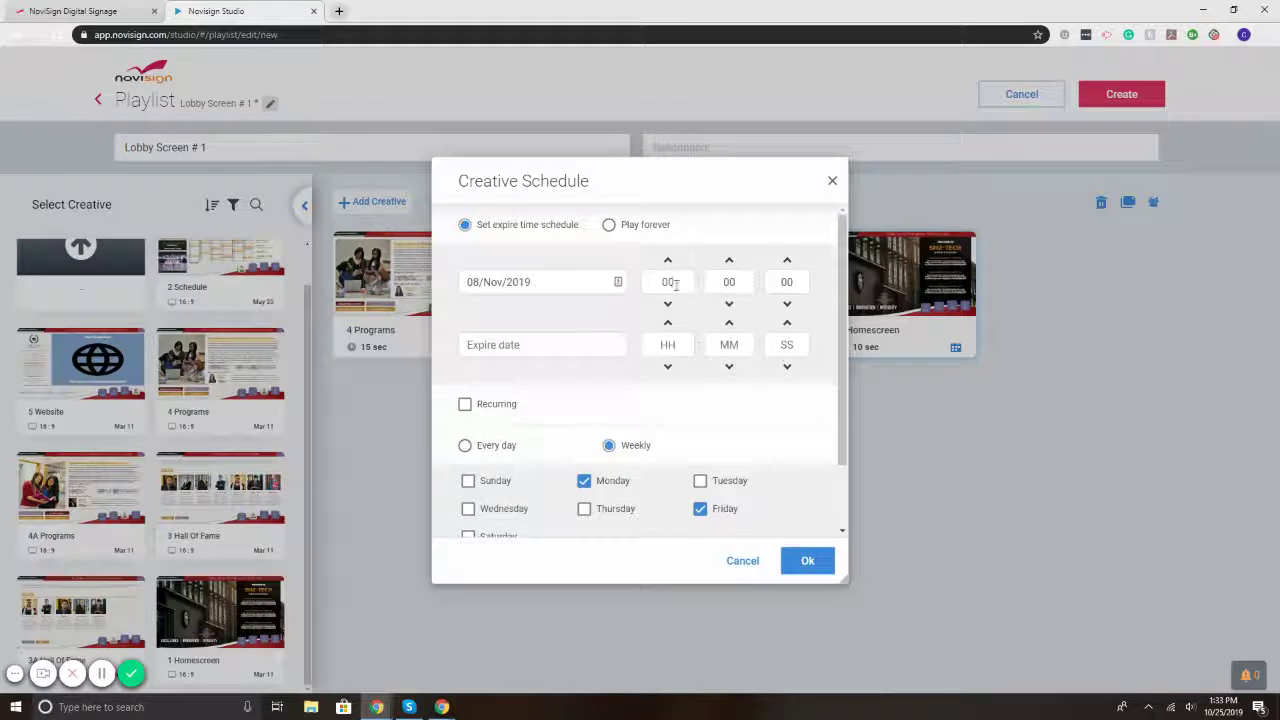
click(666, 283)
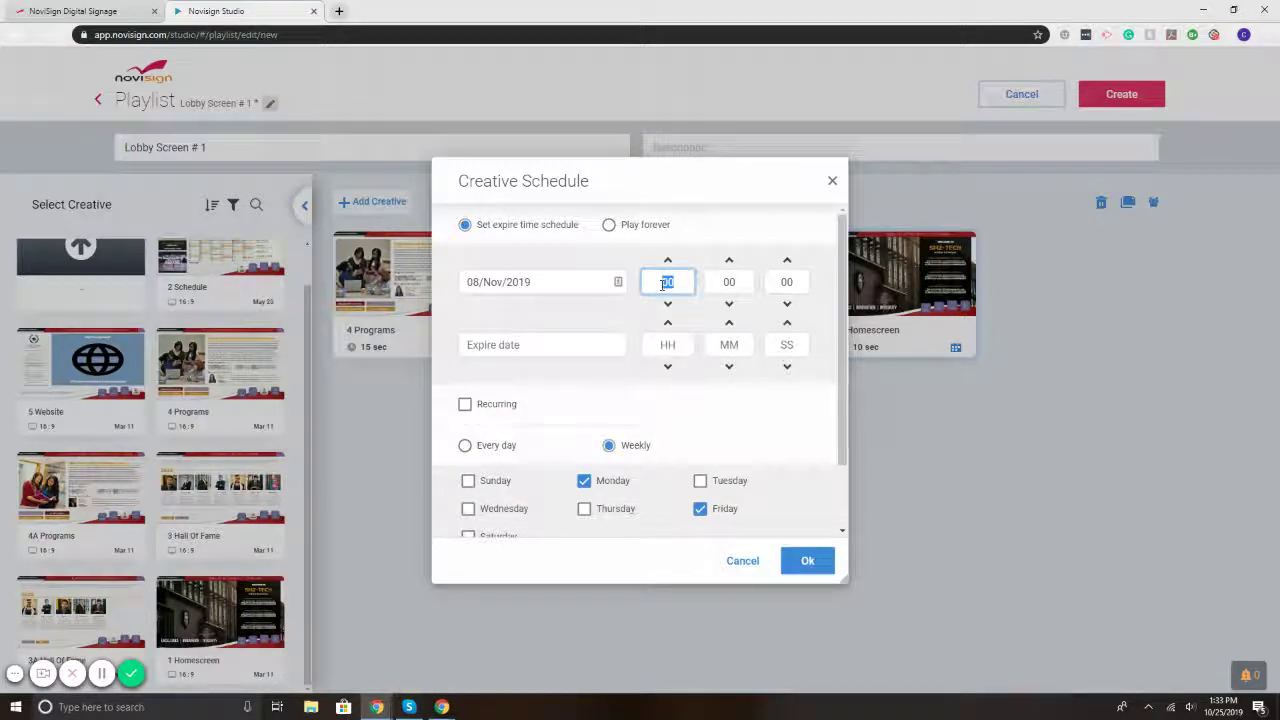
text(11)
Set the expiry to 8 Nov 2019 at 11:30.
click(567, 346)
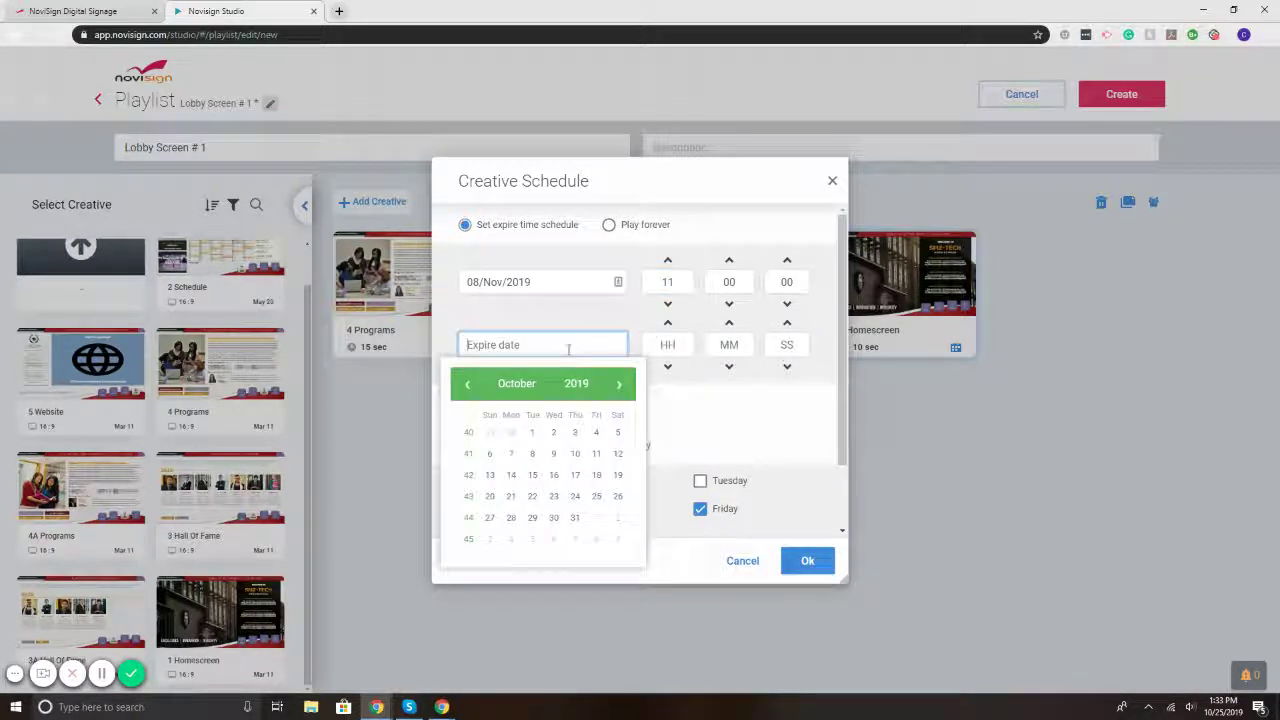
click(627, 387)
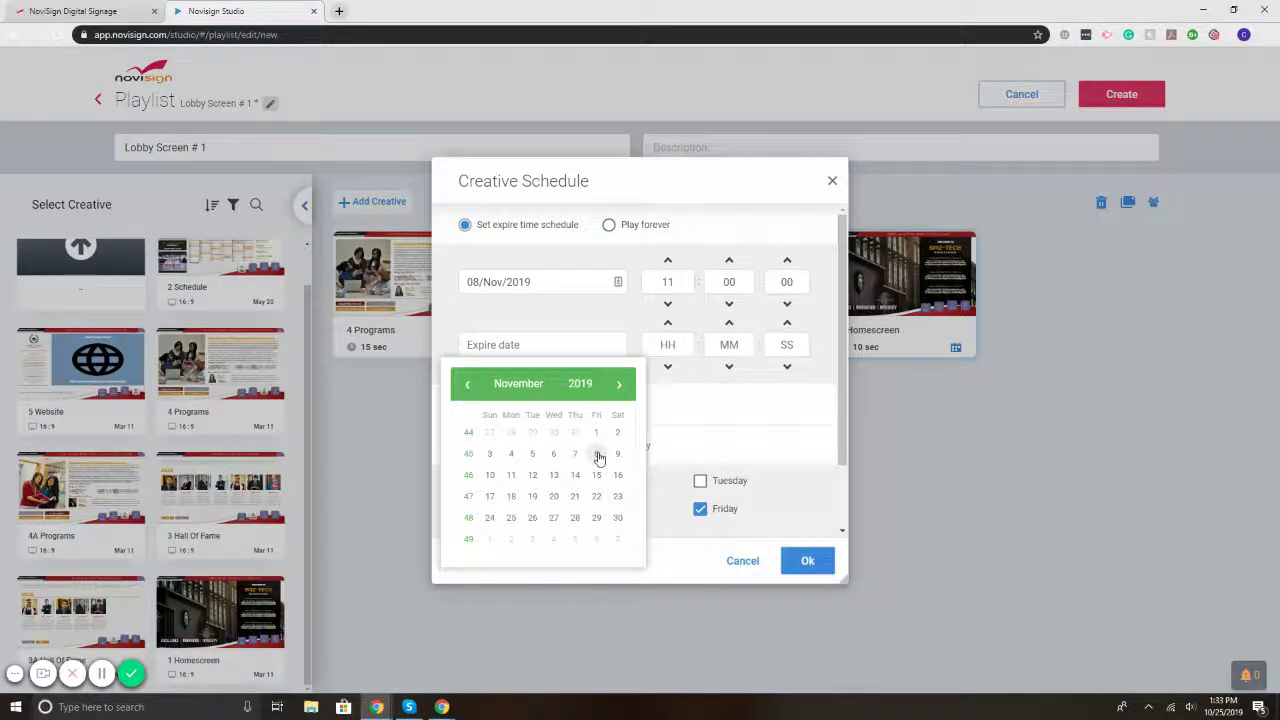
click(597, 452)
click(668, 344)
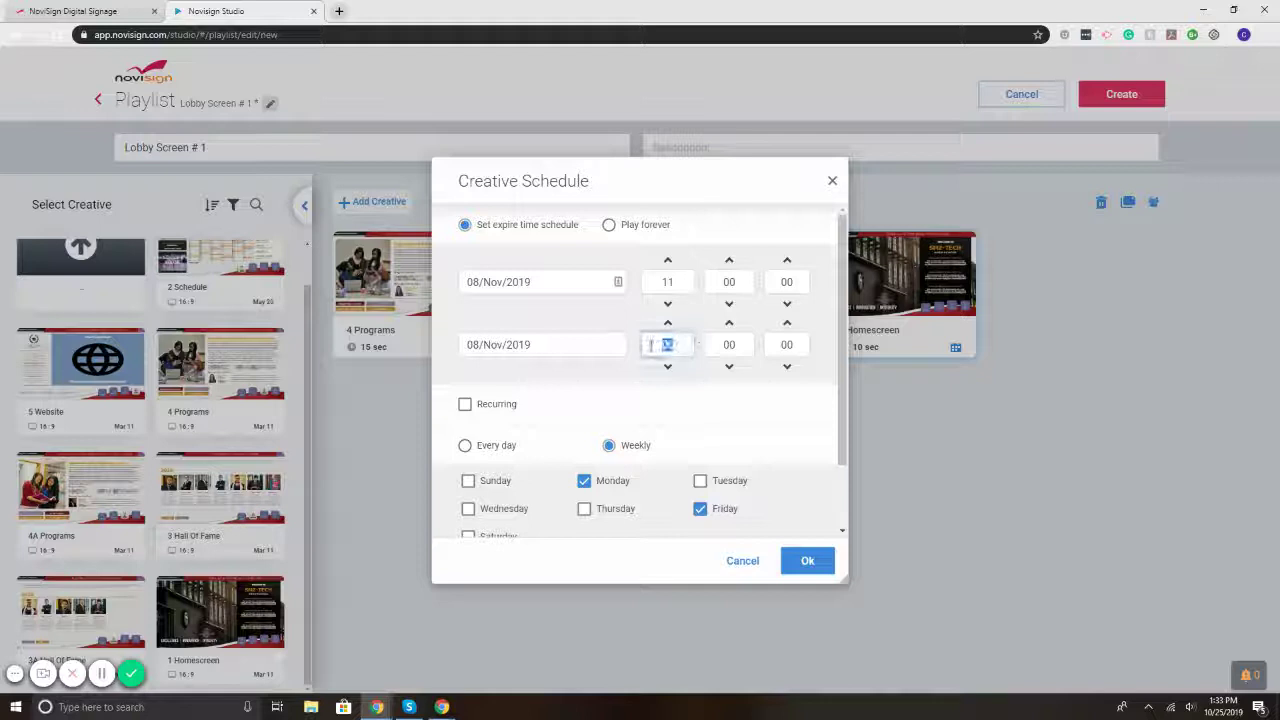
text(11)
click(728, 345)
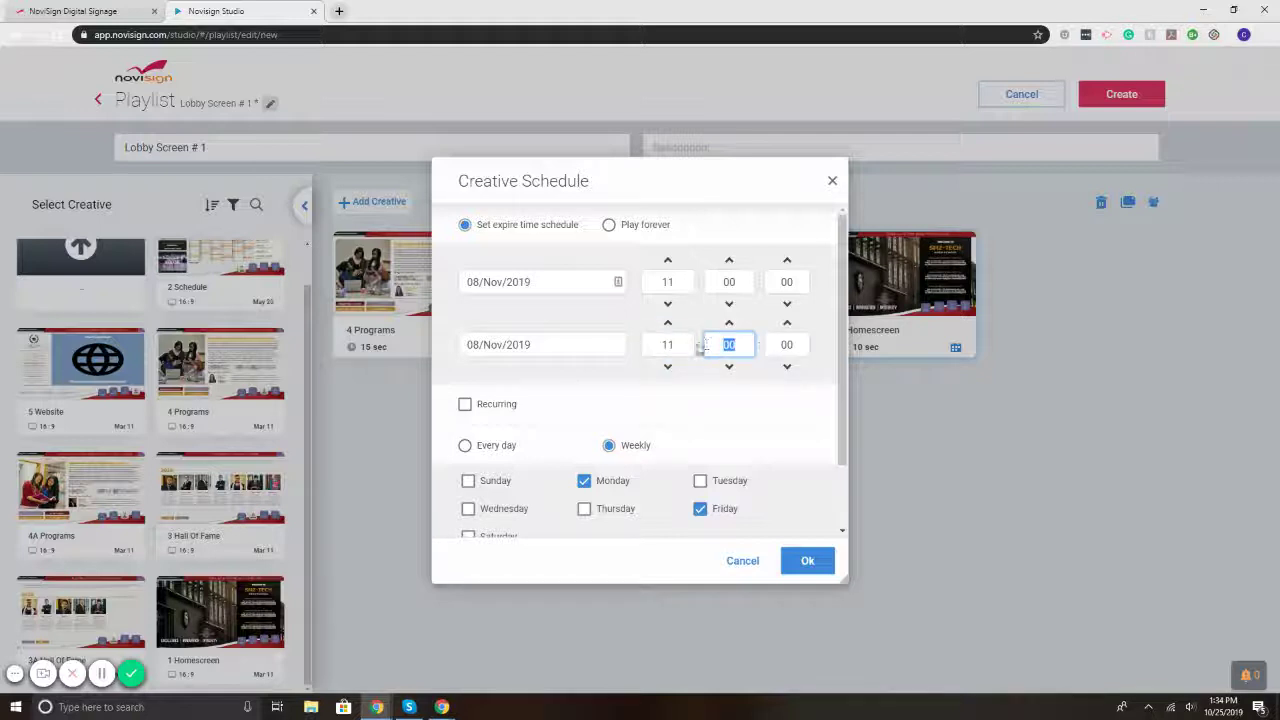
text(30)
Confirm the schedule, remove 1 Homescreen, and save Lobby Screen # 1 with Create.
click(809, 562)
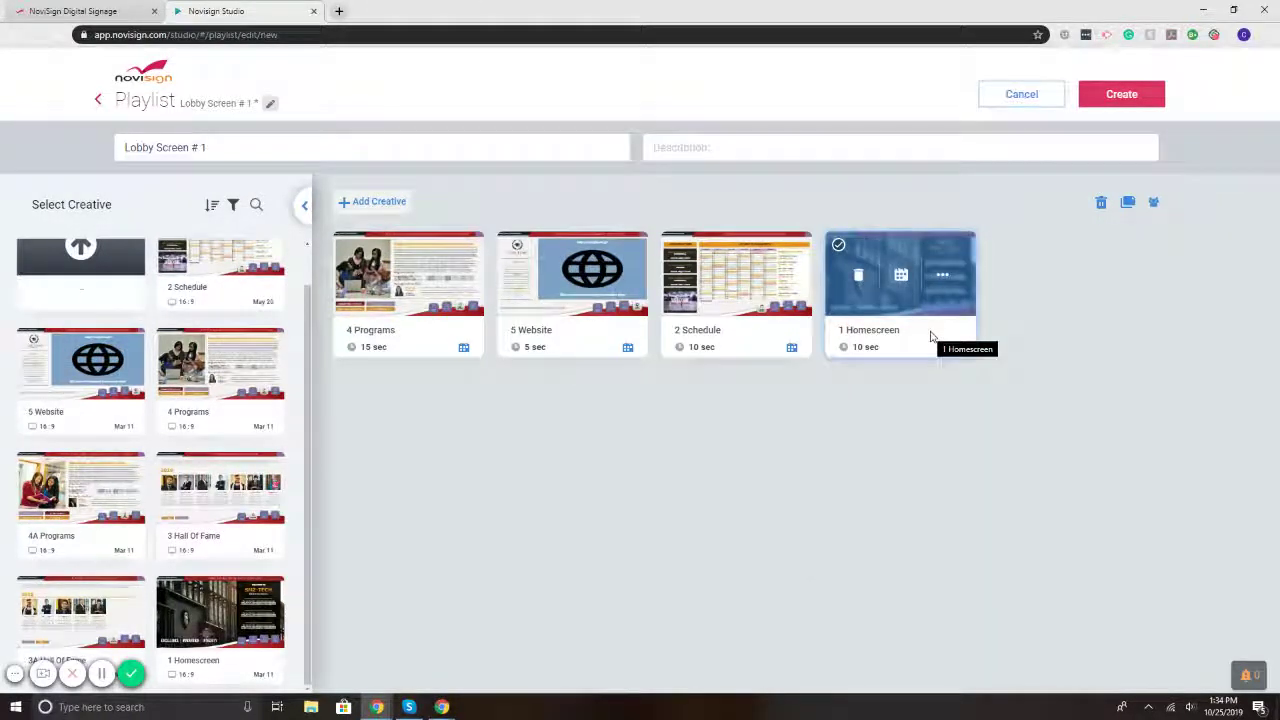
click(856, 292)
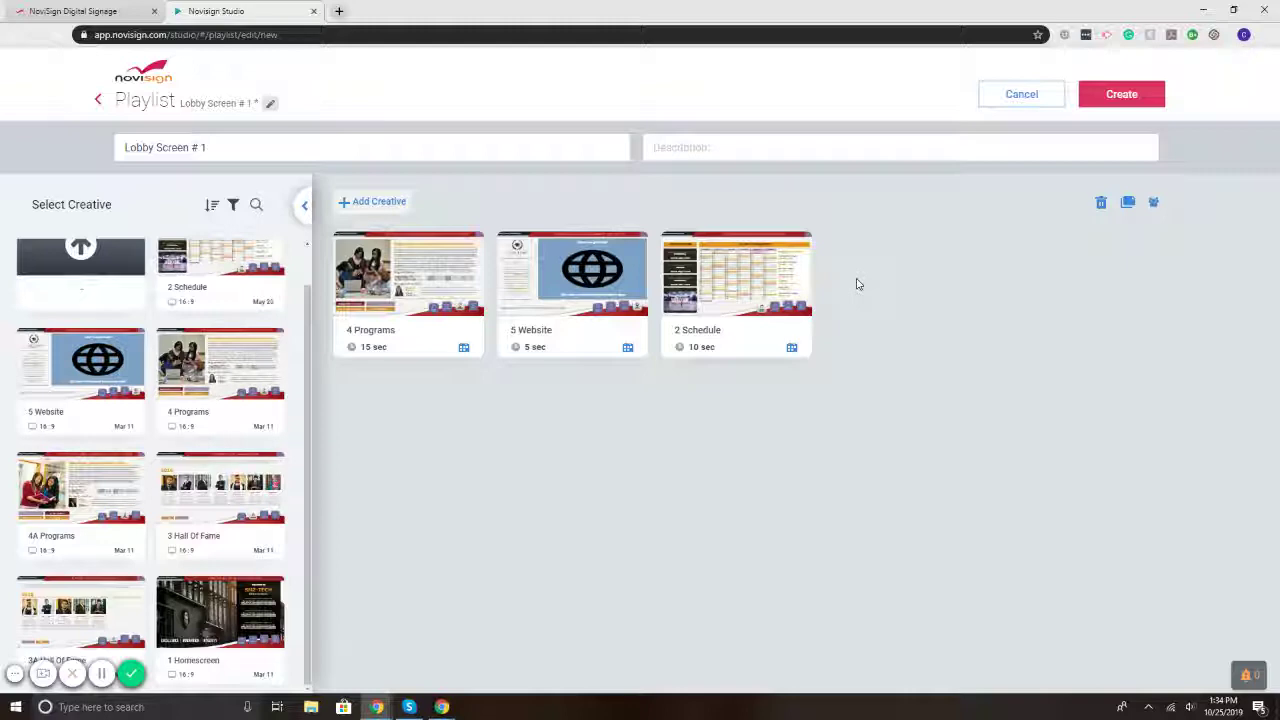
click(1110, 94)
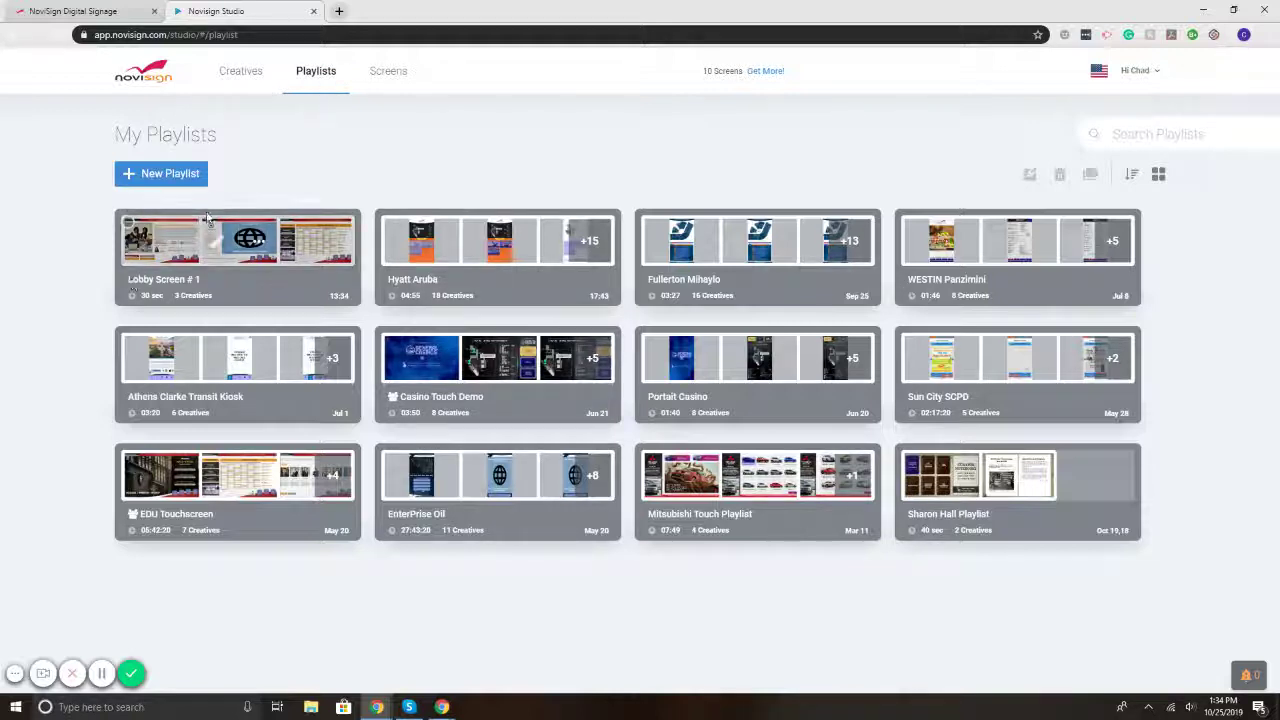
click(245, 80)
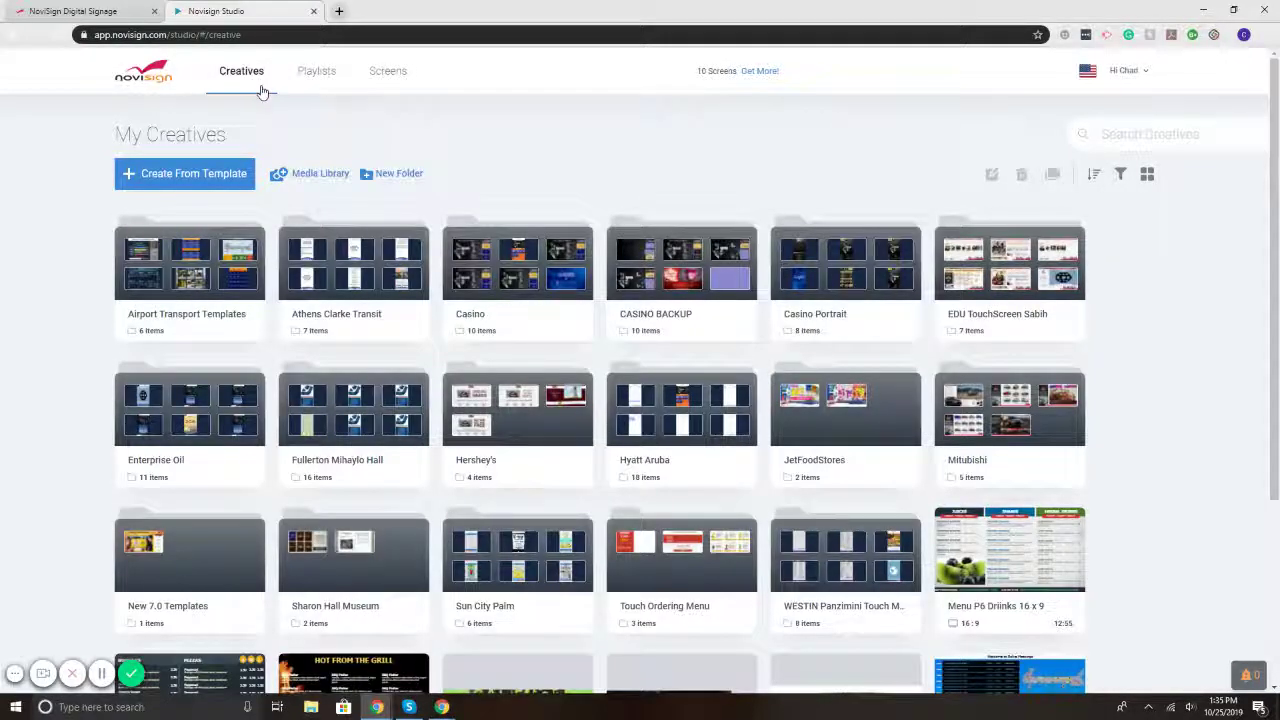
click(298, 79)
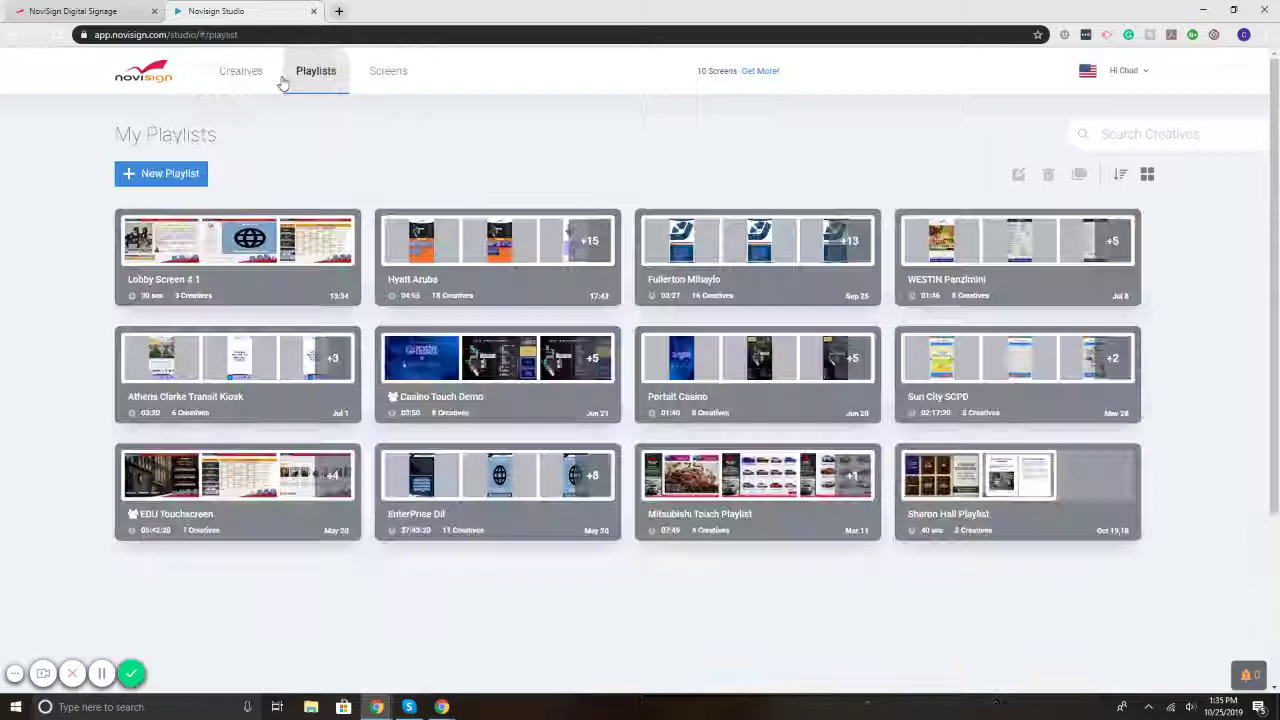
click(253, 80)
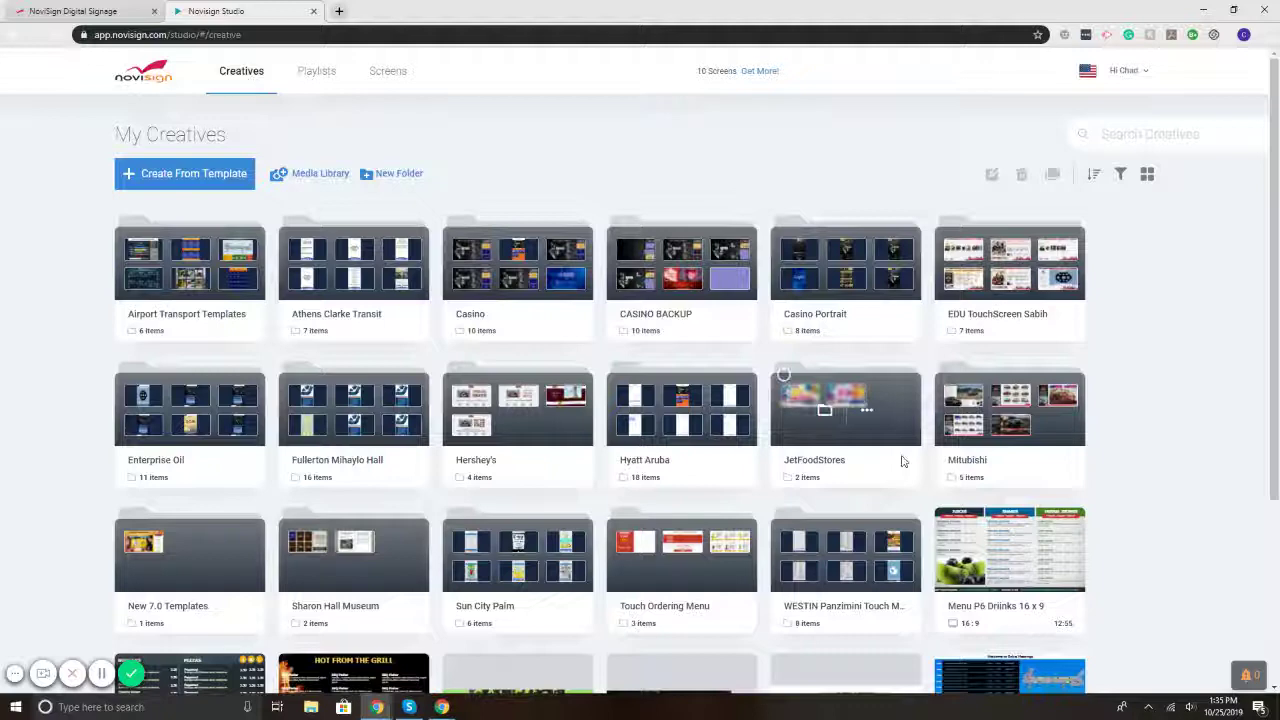
scroll(100, 513, down, 2)
mouse_move(330, 495)
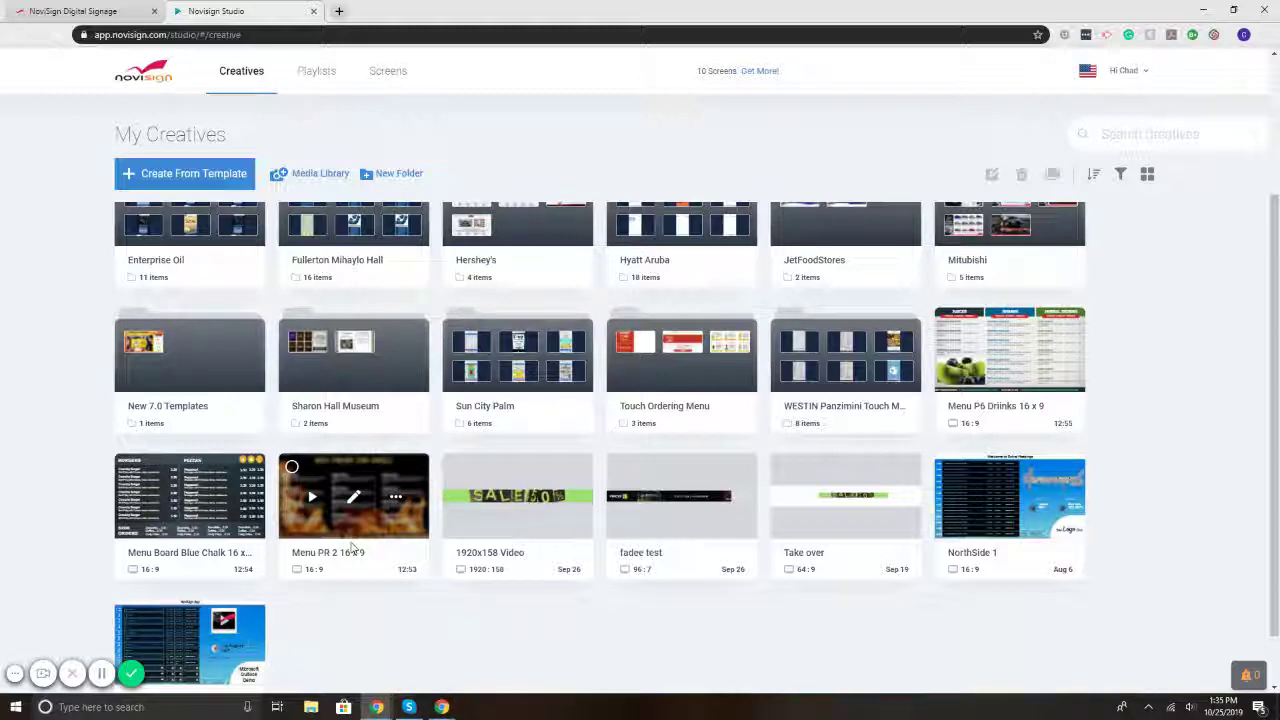
click(332, 73)
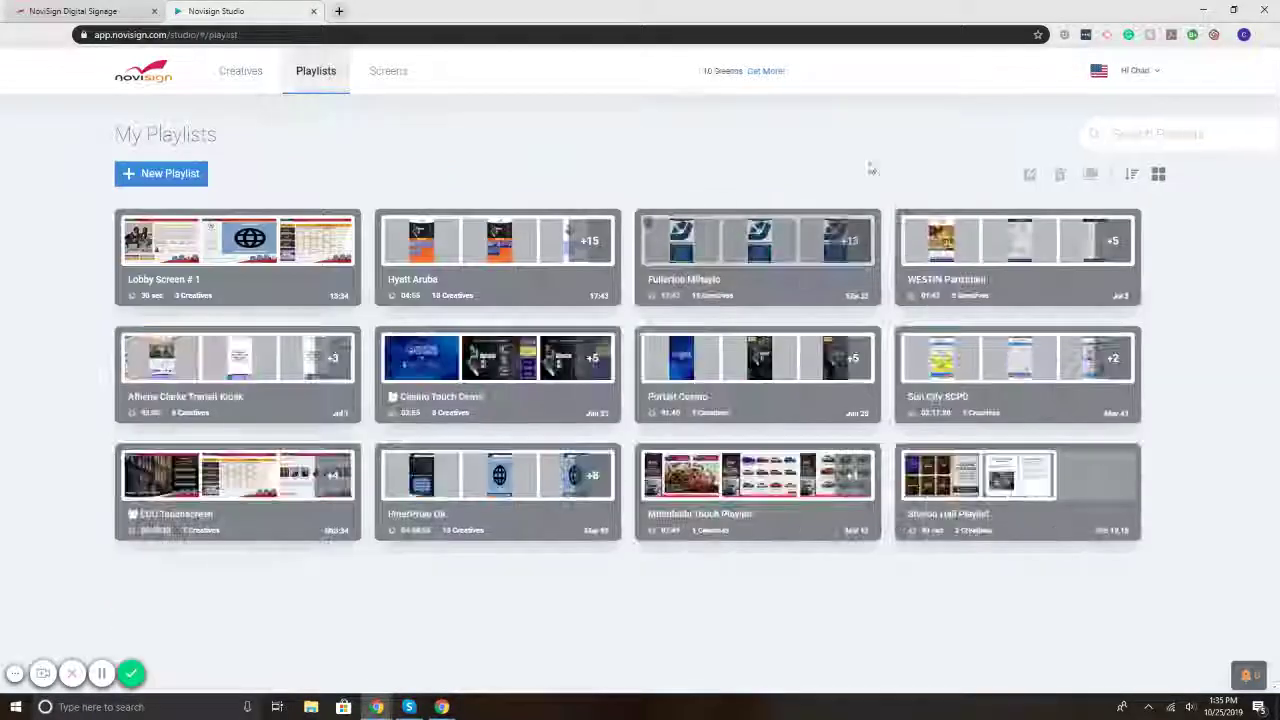
On the NoviSign Digital Signage tab, open the free-account Sign up form via START USING NOVISIGN.
click(104, 14)
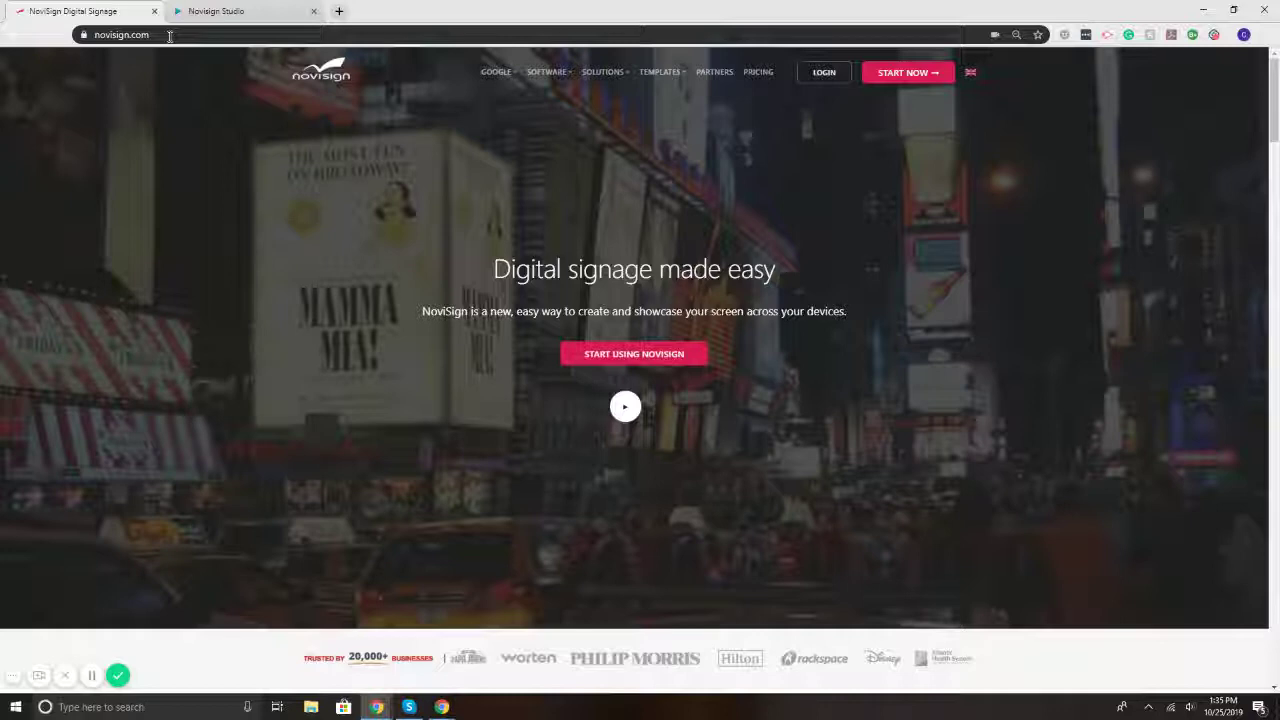
click(674, 362)
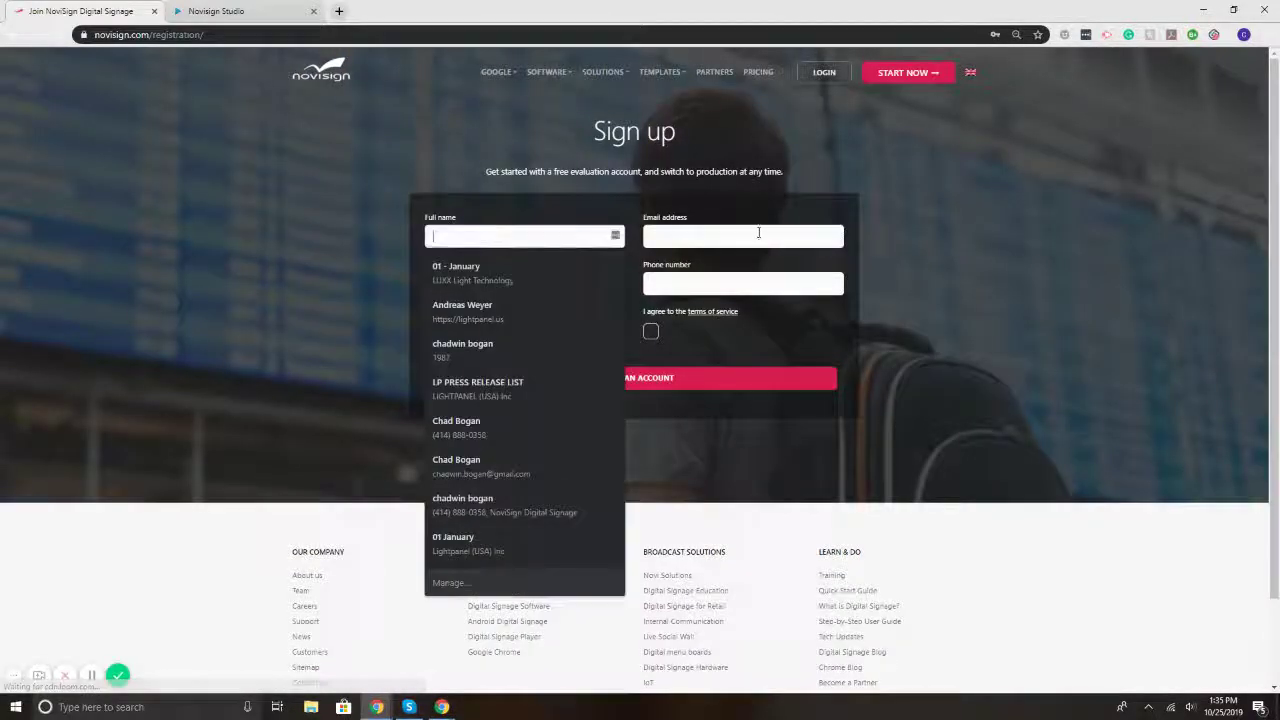
click(758, 232)
click(528, 280)
click(297, 280)
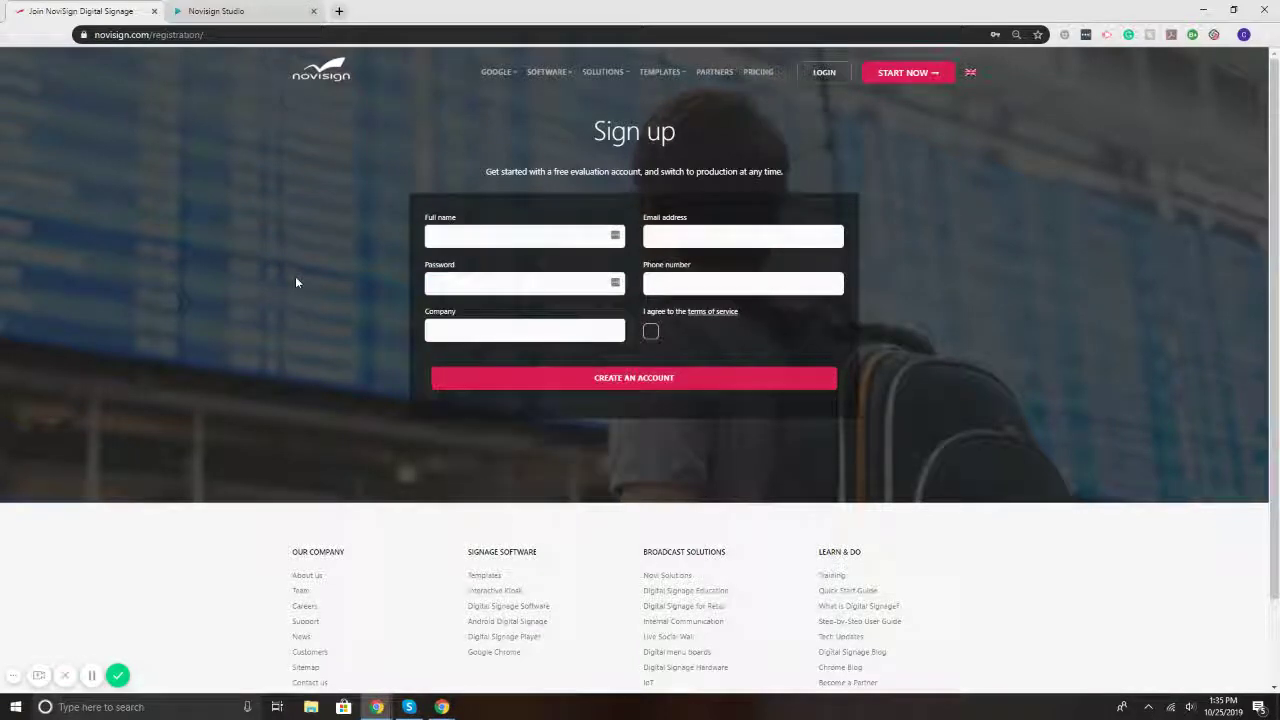